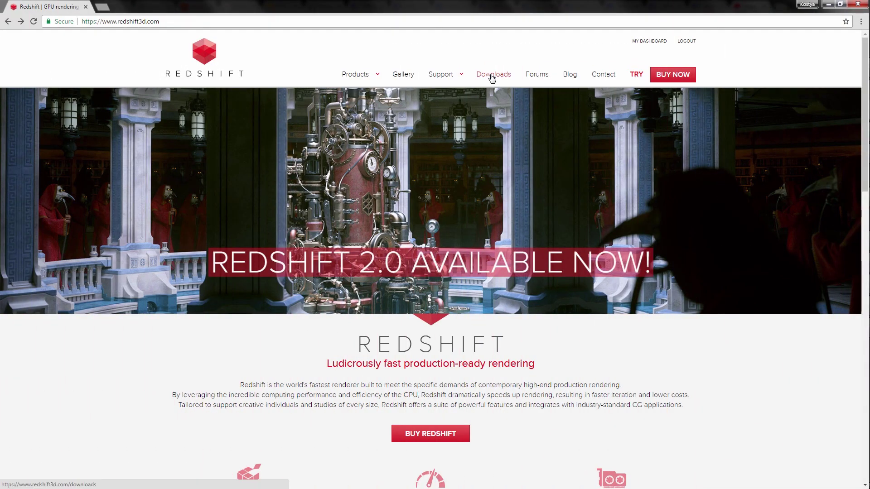
Go through Downloads and New Version Announcements to the 'New Version Announcements (2.0 Builds)' thread.
left_click(492, 74)
left_click(396, 160)
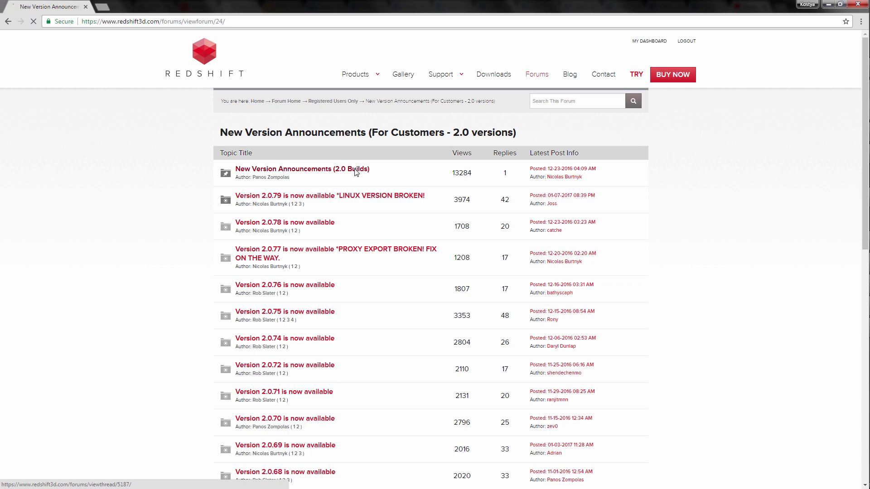
left_click(356, 170)
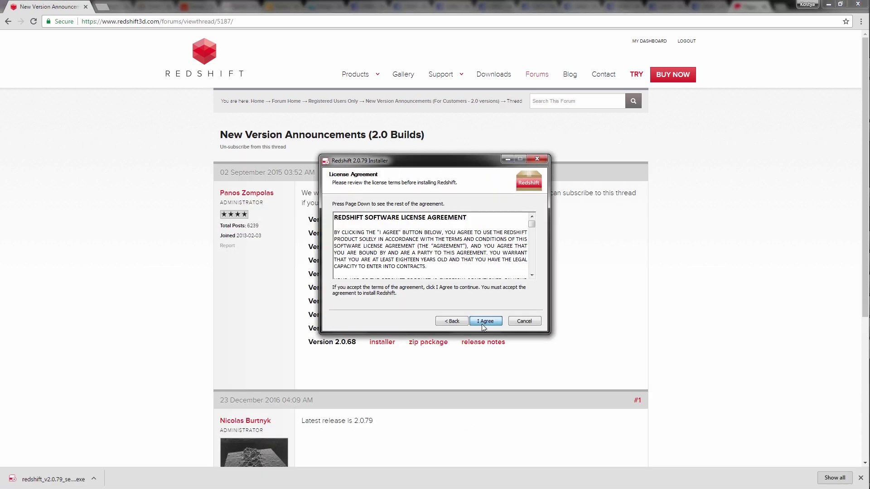
Install Redshift 2.0.79 with the 3ds Max plugin, accepting the licence and confirming with 'yes'.
left_click(485, 321)
left_click_drag(530, 214, 533, 234)
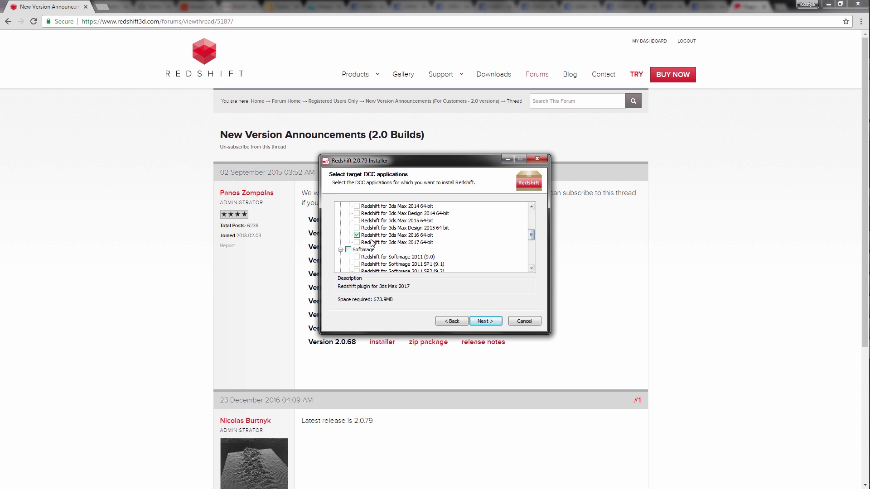
left_click(485, 321)
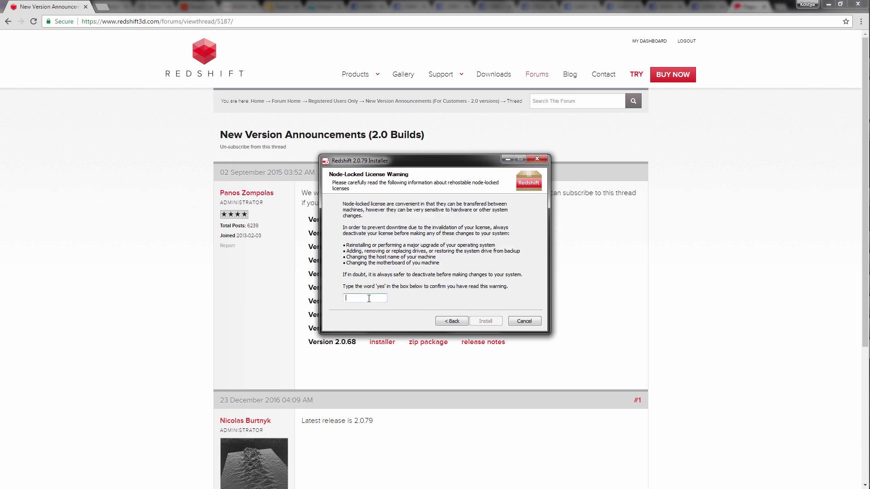
type("yes")
left_click(485, 321)
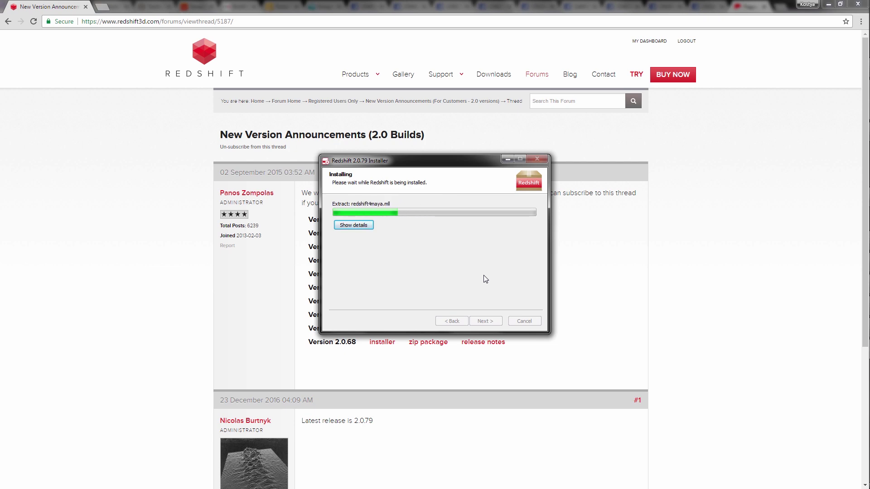
left_click(486, 321)
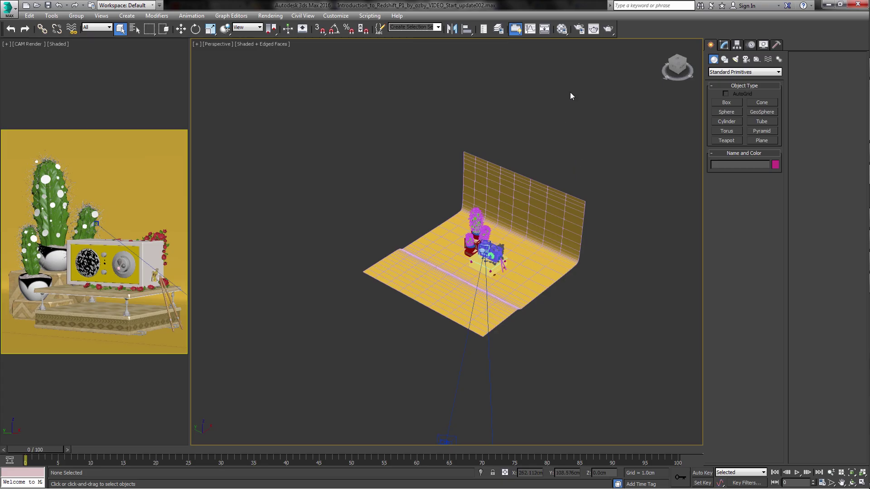
In Render Setup, choose Redshift Renderer for both the Production and ActiveShade targets.
left_click(580, 30)
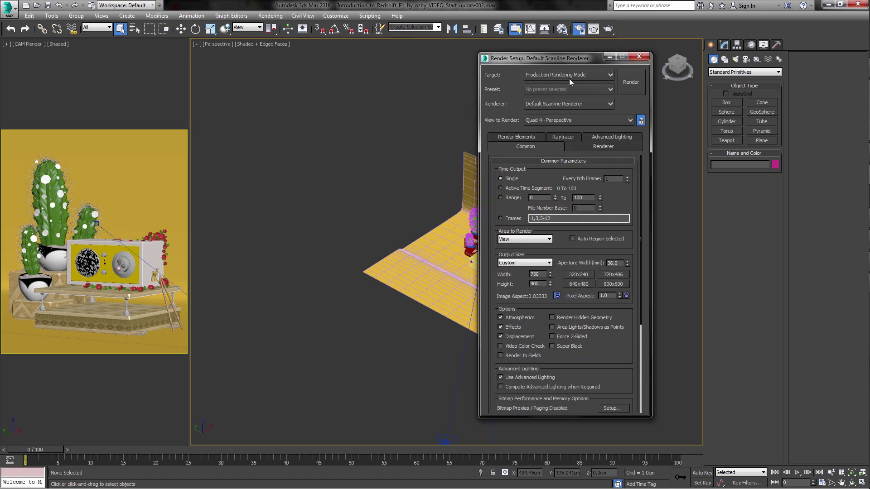
left_click(567, 104)
left_click(564, 167)
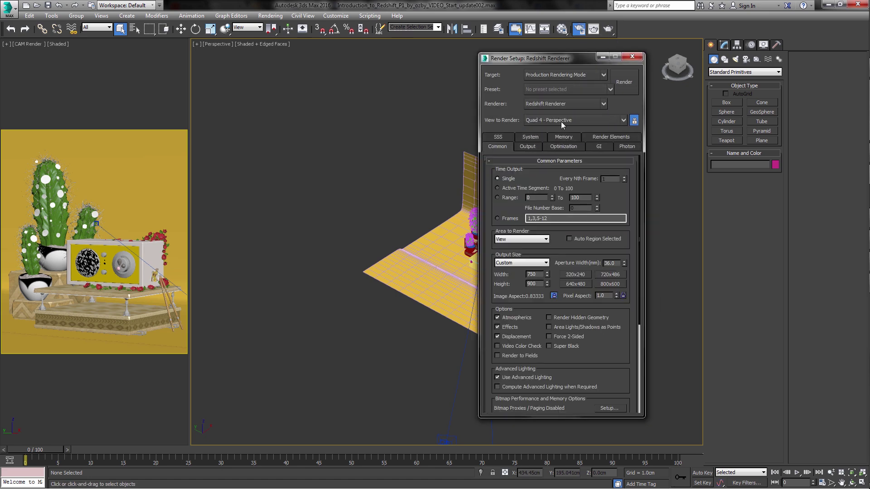
left_click(562, 75)
left_click(563, 112)
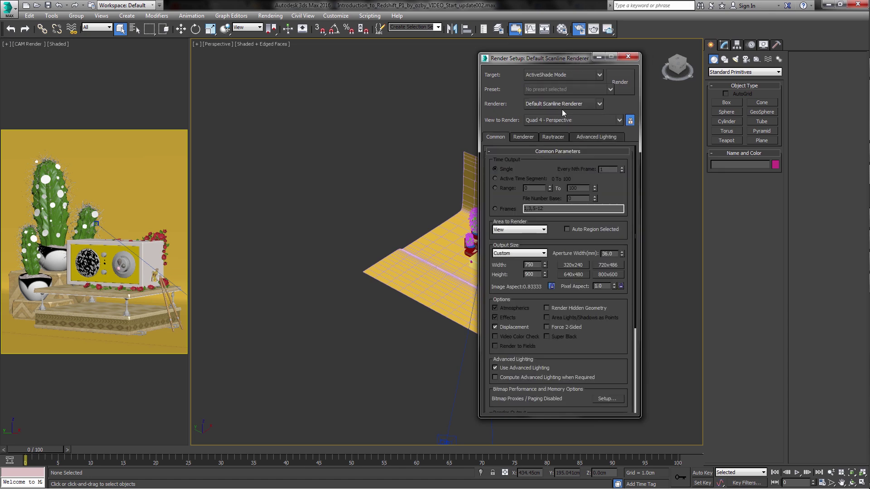
left_click(564, 104)
left_click(560, 144)
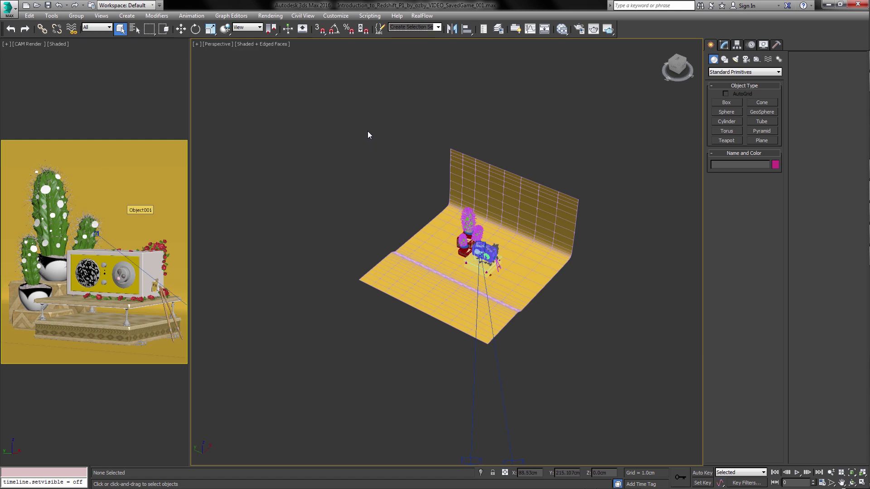
Browse the viewport menu, Redshift geometry and Redshift light types, ending on the Cameras category.
right_click(368, 133)
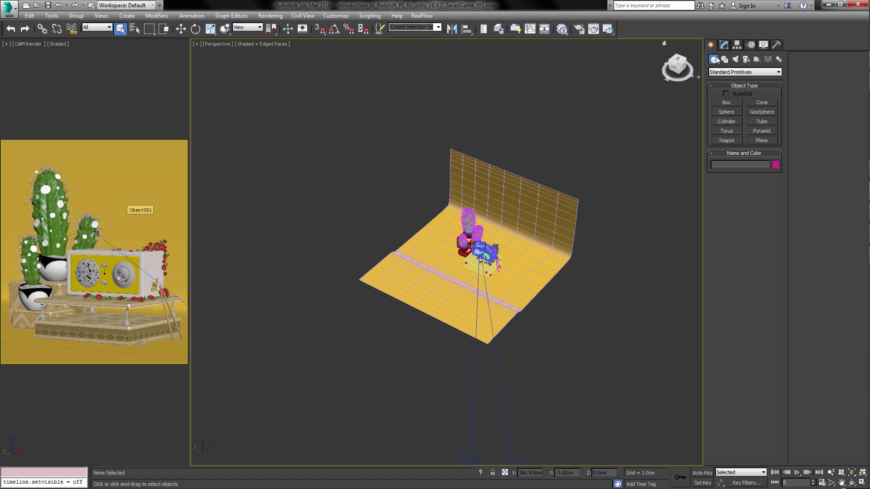
left_click(721, 72)
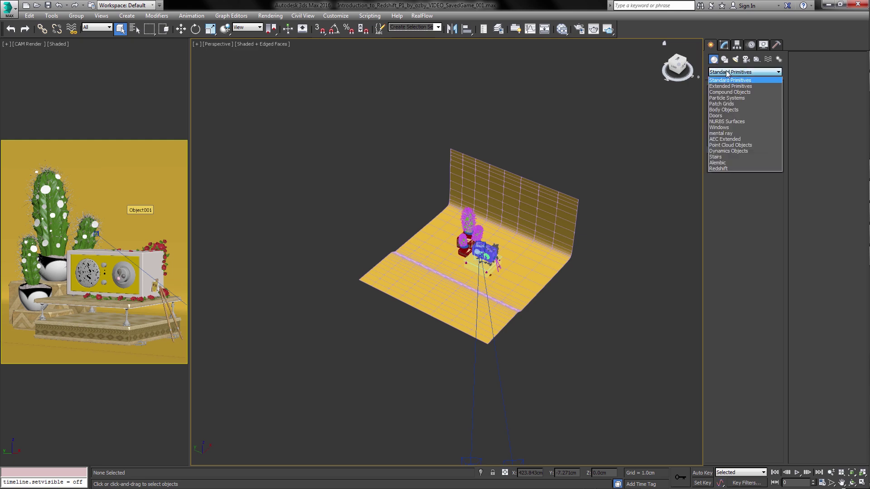
left_click(727, 168)
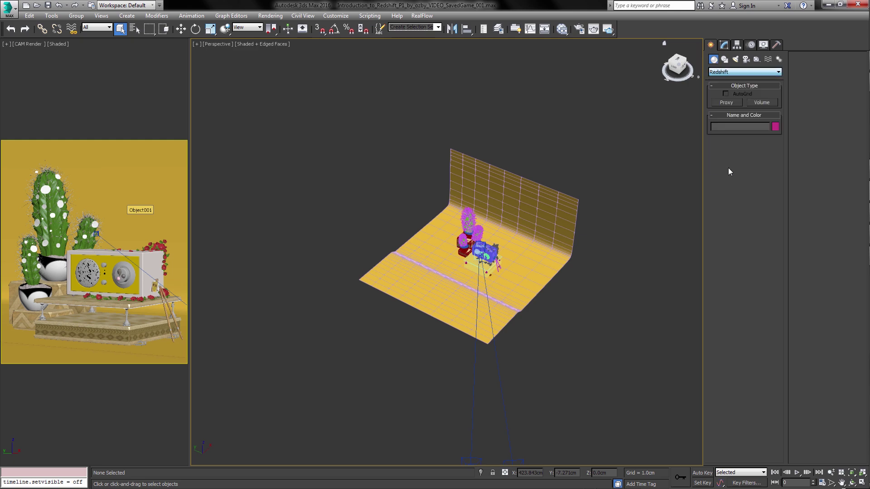
left_click(736, 60)
left_click(740, 72)
left_click(739, 89)
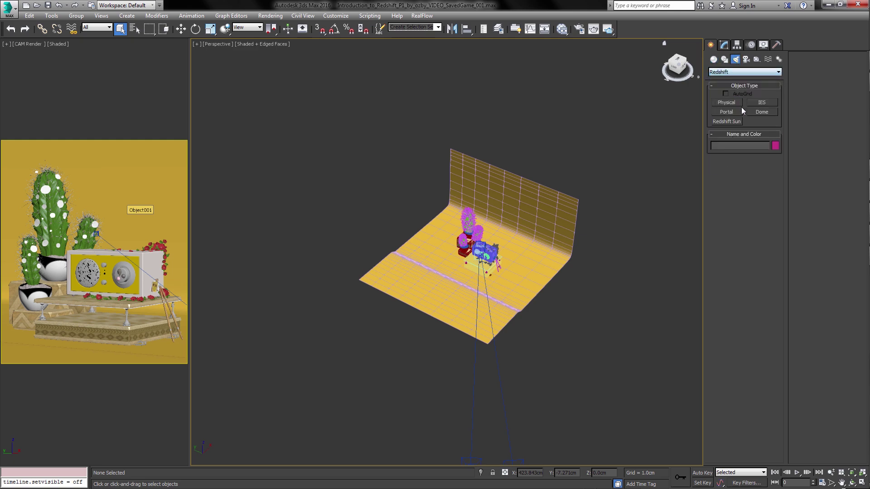
left_click(746, 60)
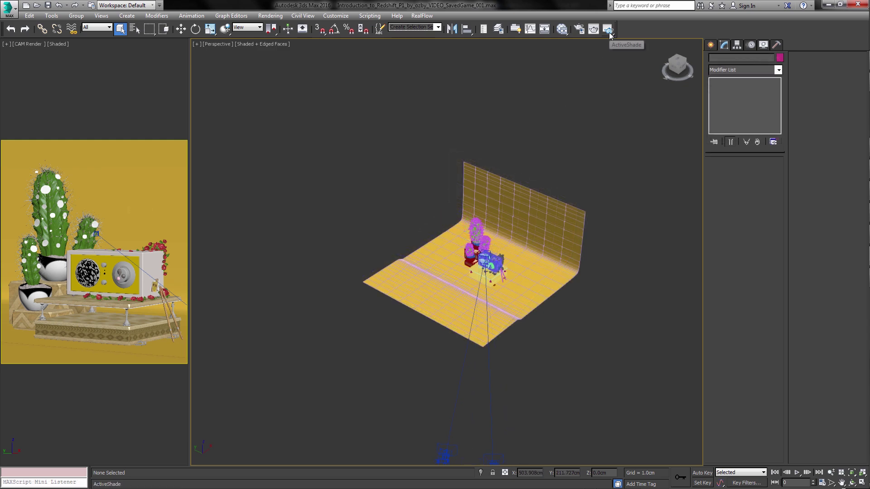
Start a live ActiveShade preview, then shrink its window and move it off the menus.
left_click(608, 30)
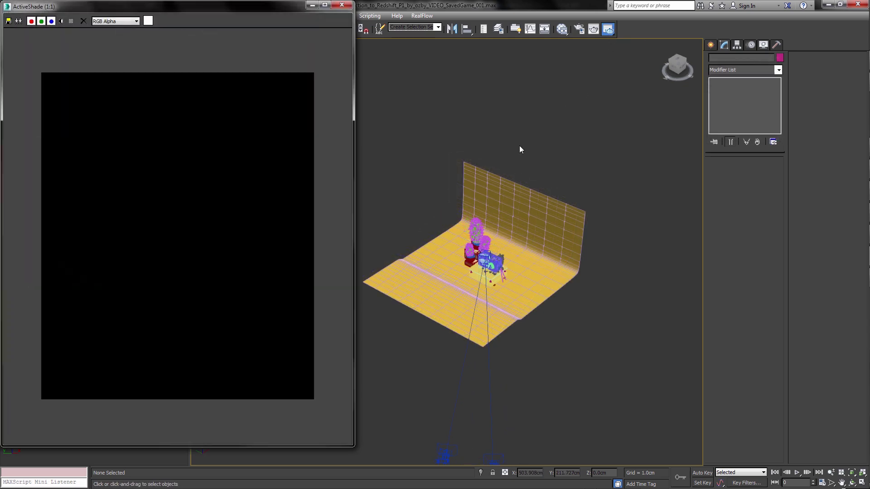
left_click_drag(352, 449, 286, 367)
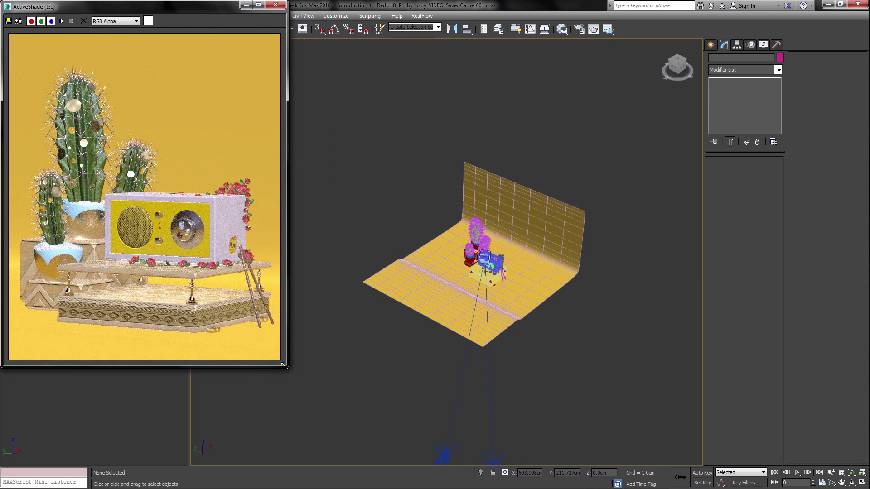
left_click_drag(202, 14, 206, 30)
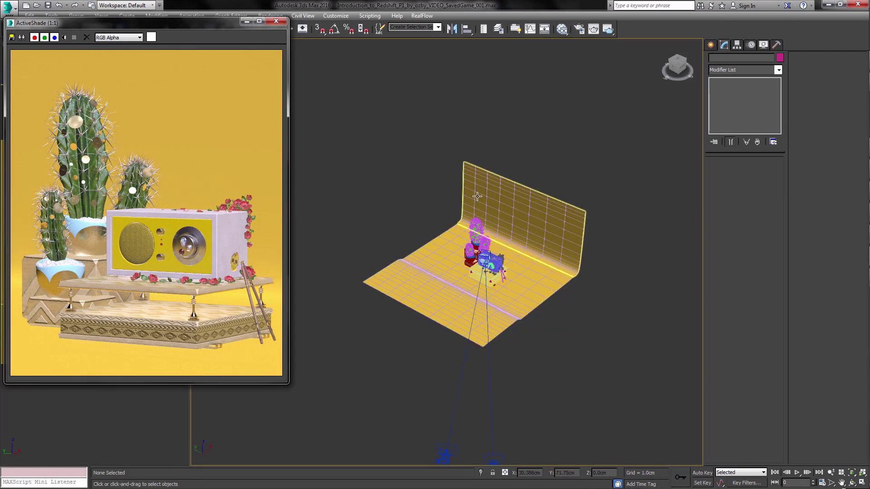
Create a Redshift Physical area light in front of the scene.
left_click(710, 44)
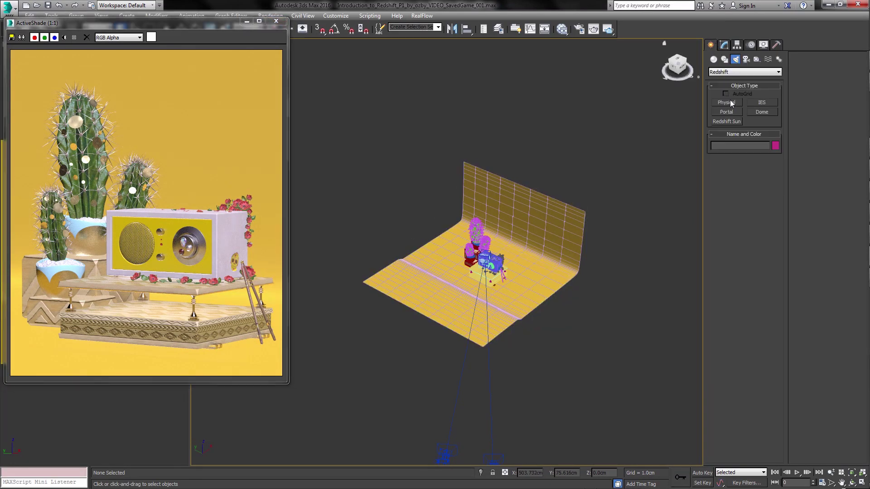
left_click(728, 102)
left_click_drag(568, 306, 555, 326)
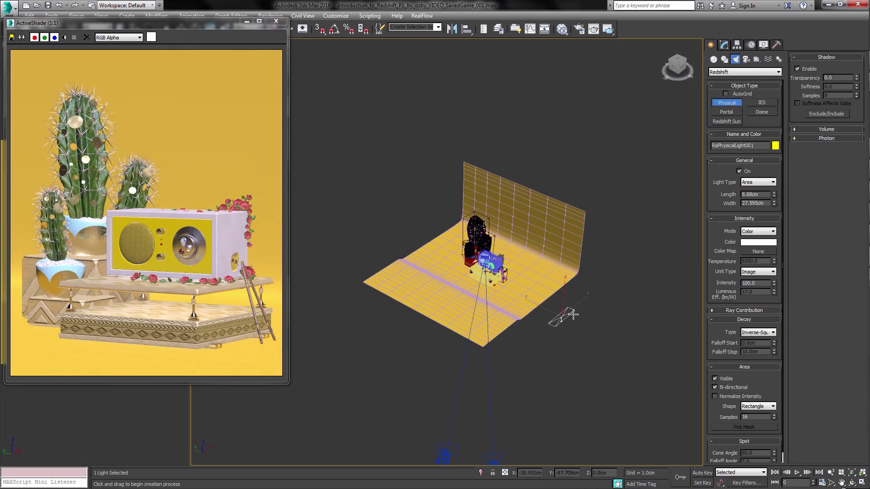
right_click(573, 314)
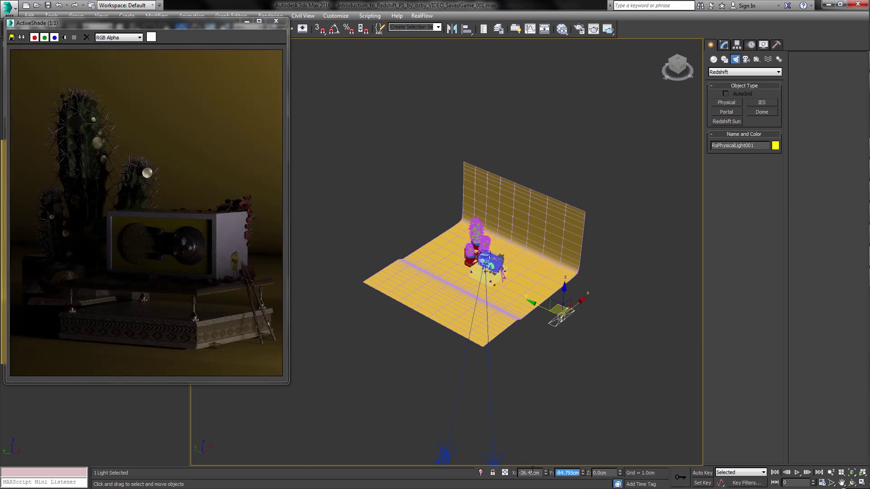
Position the light at X -24, Y 16, Z 90 and rotate it.
left_click(530, 473)
type("-24")
key("Tab")
type("16")
key("Tab")
type("9")
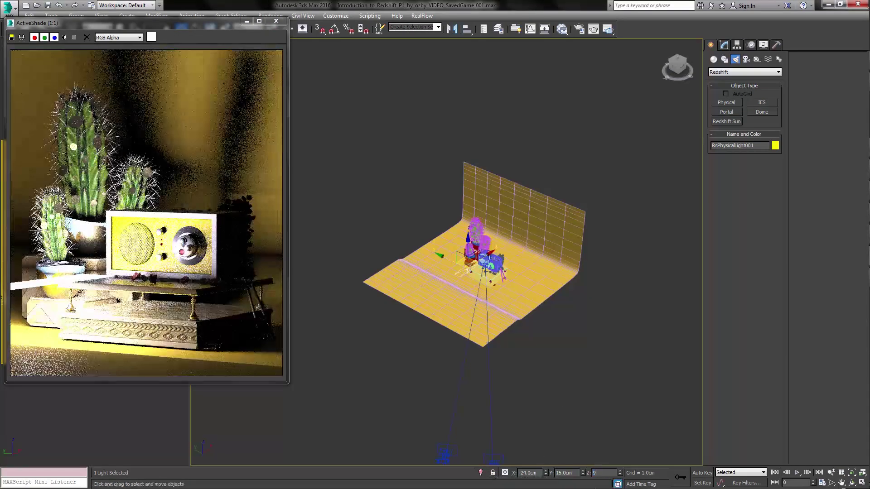
type("0")
key("Return")
key("e")
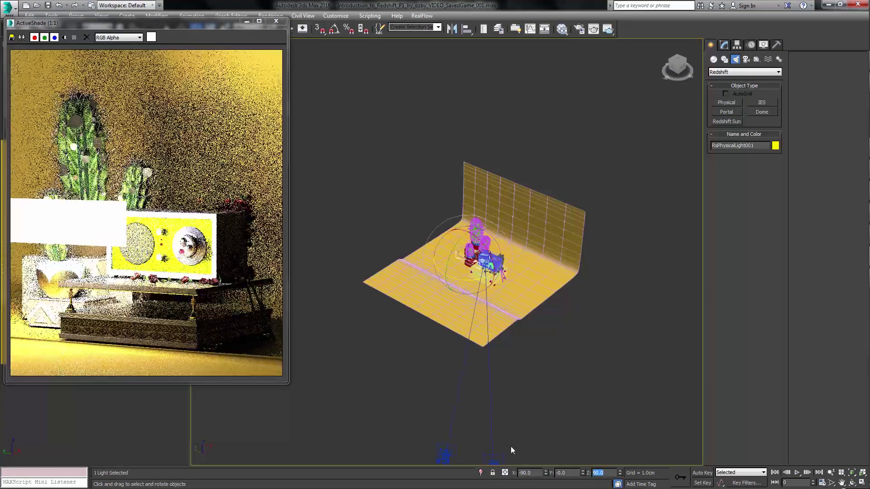
left_click_drag(677, 65, 670, 68)
Set the light's length to 10 and width to 5.
scroll(453, 249, "up", 10)
left_click(724, 44)
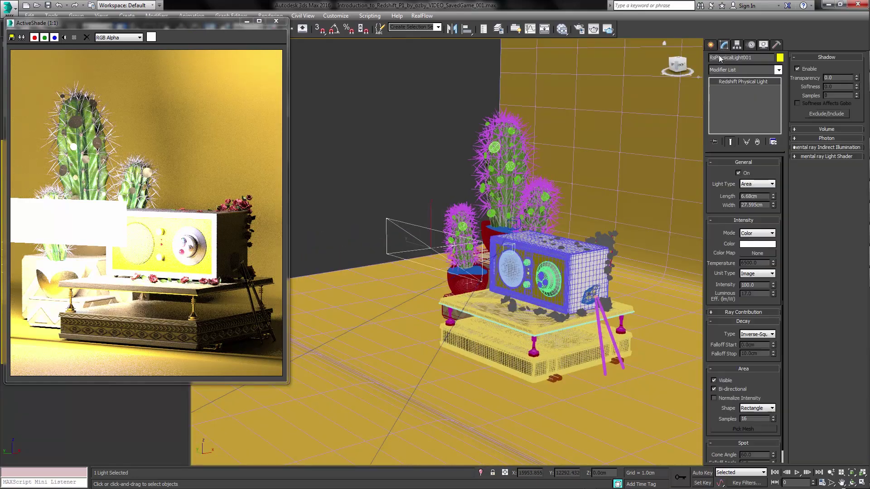
double_click(739, 197)
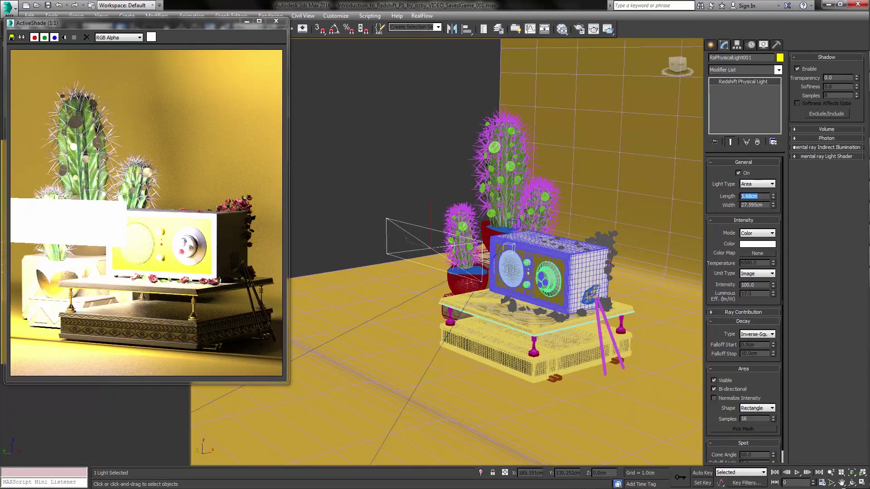
type("10")
key("Tab")
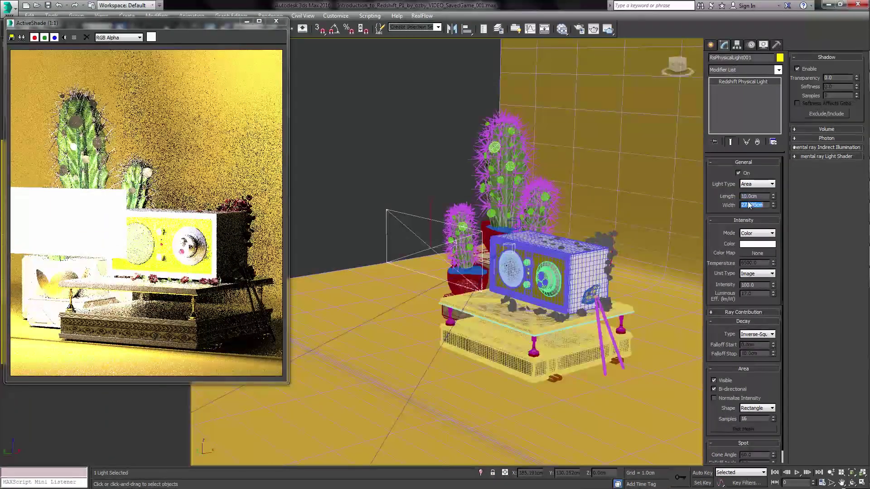
type("5")
key("Return")
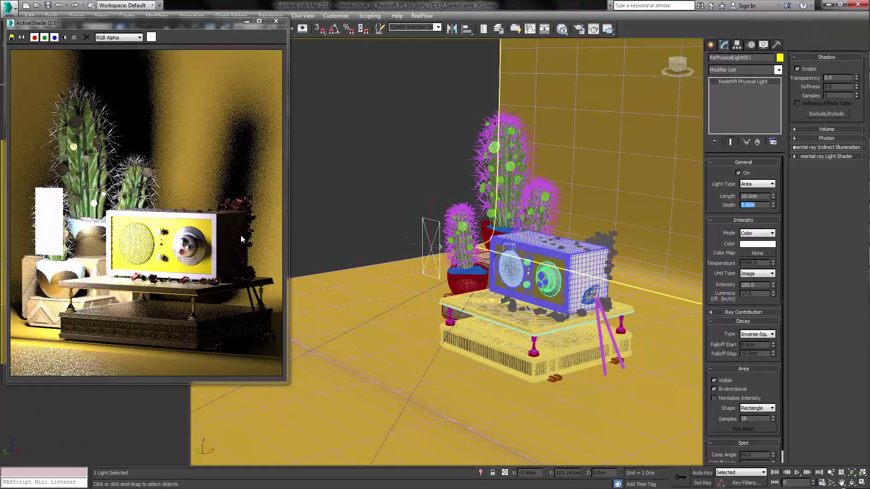
Try a pale pink tint in the colour picker, then keep the light white.
scroll(752, 218, "down", 1)
left_click(758, 233)
left_click_drag(312, 97, 292, 96)
left_click(336, 135)
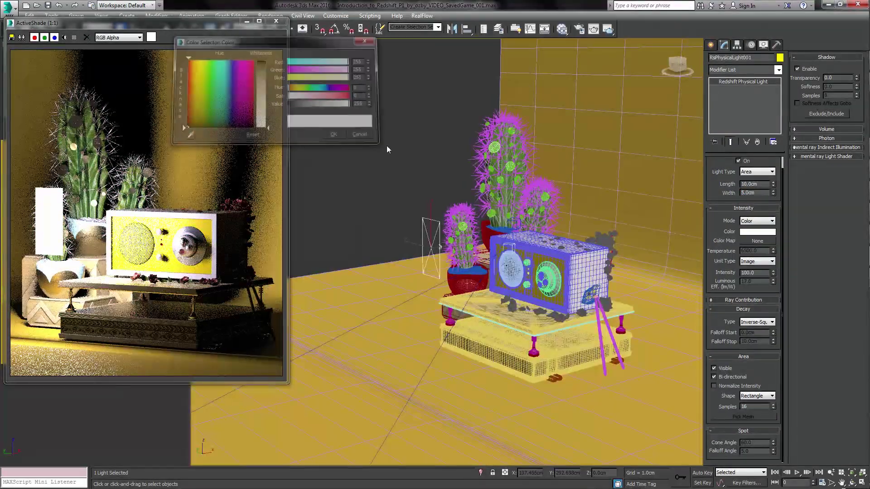
Switch intensity mode to Temperature, trying 1667 and then 6000.
left_click(758, 221)
left_click(756, 236)
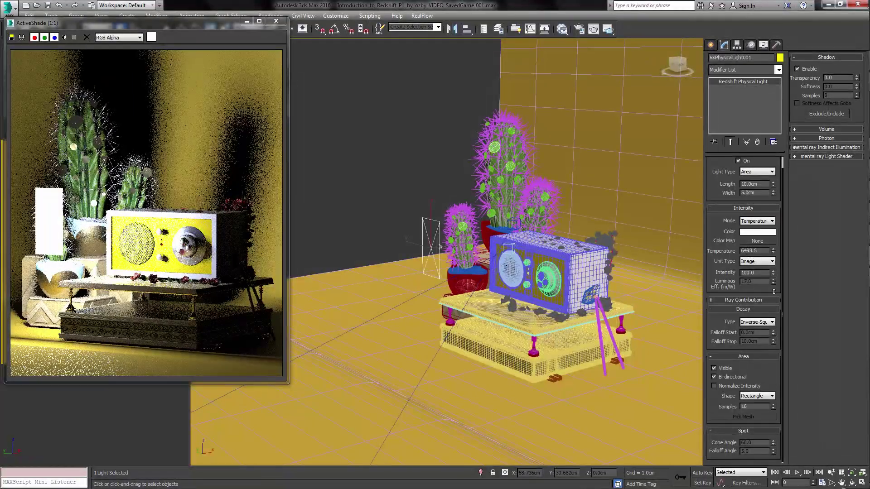
double_click(756, 251)
type("1667")
key("Return")
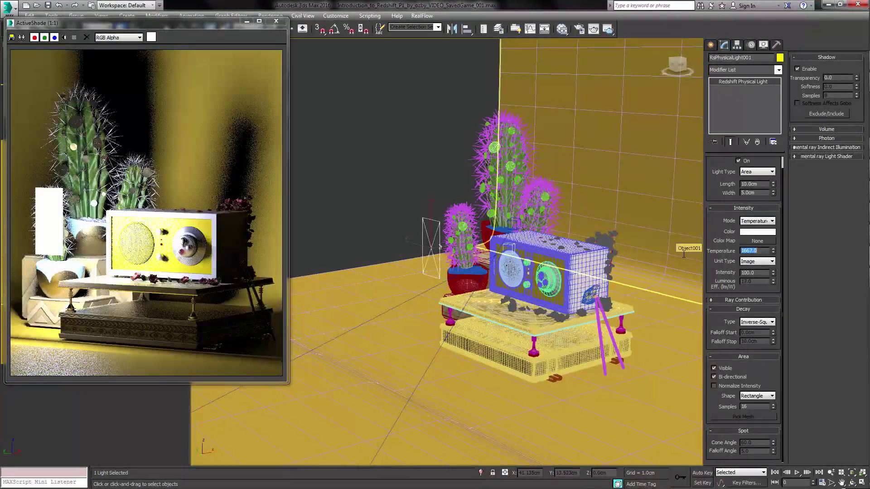
left_click(750, 251)
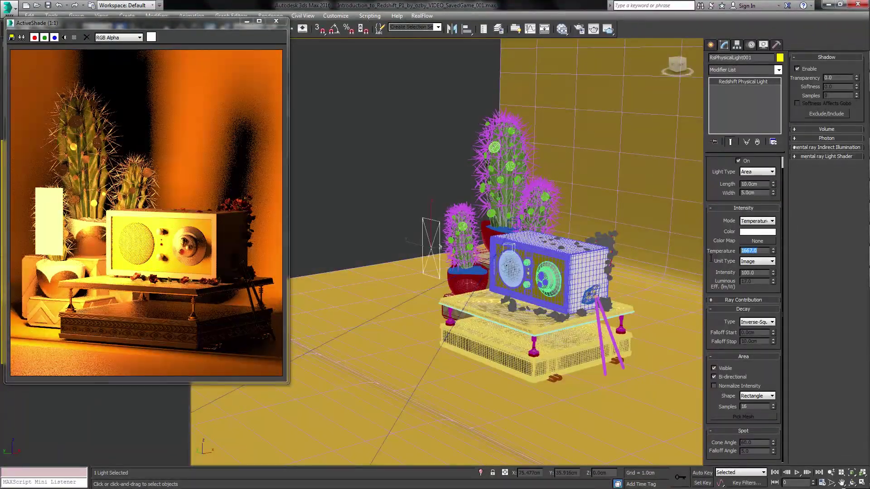
type("6000")
key("Return")
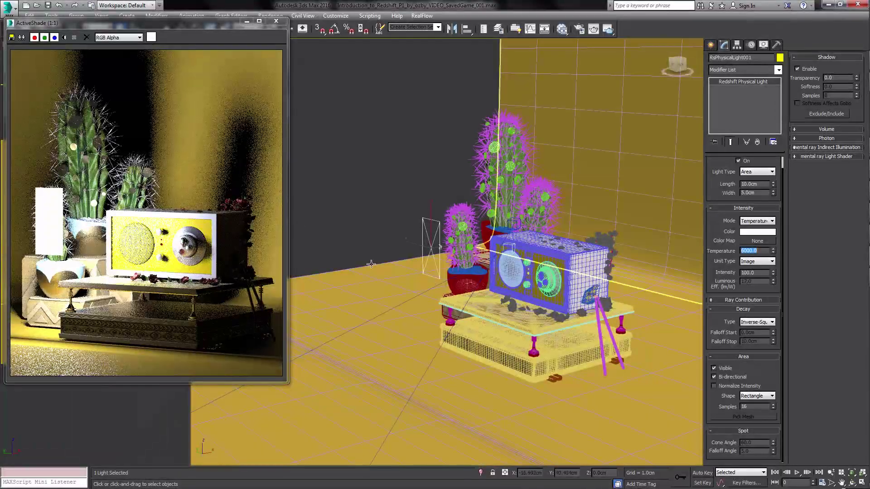
type("10")
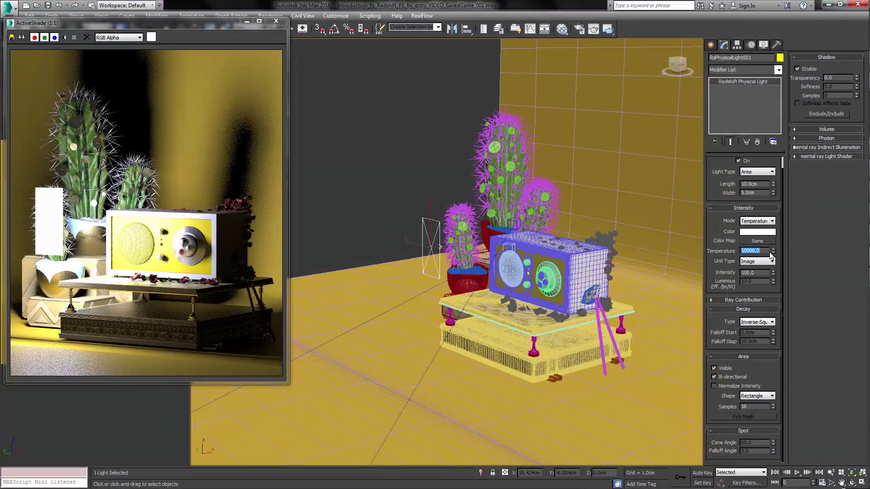
Switch the light back to Color mode at intensity 10, and uncheck Visible and Bi-directional.
left_click(758, 222)
left_click(757, 229)
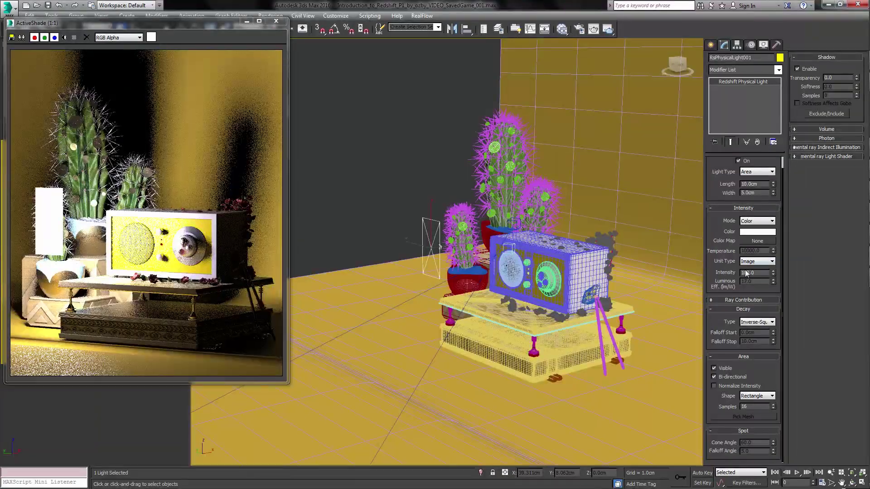
double_click(766, 274)
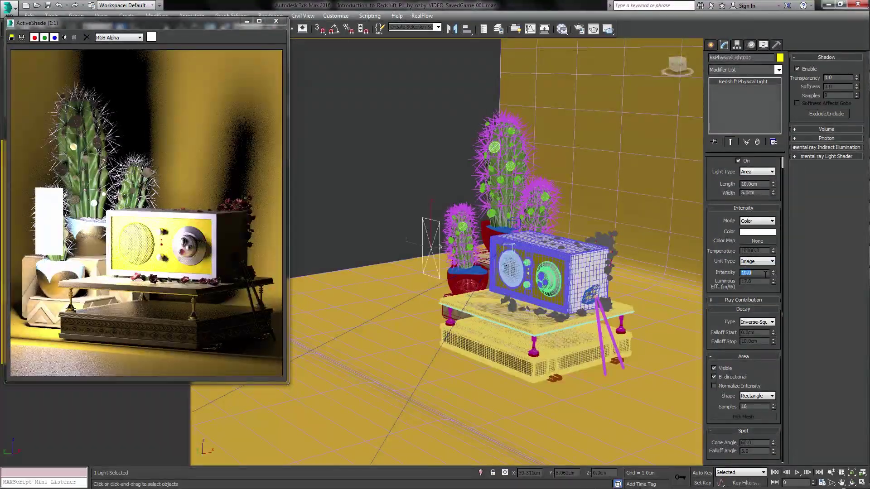
key("Return")
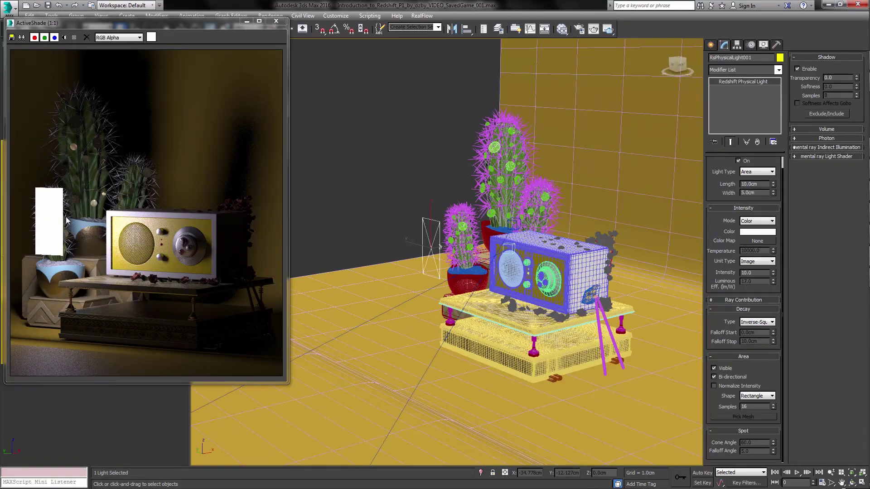
left_click(721, 367)
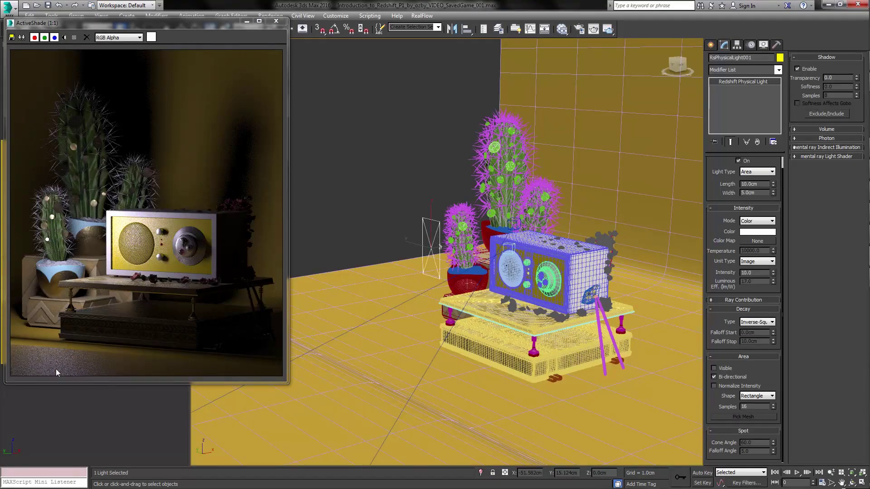
left_click(730, 378)
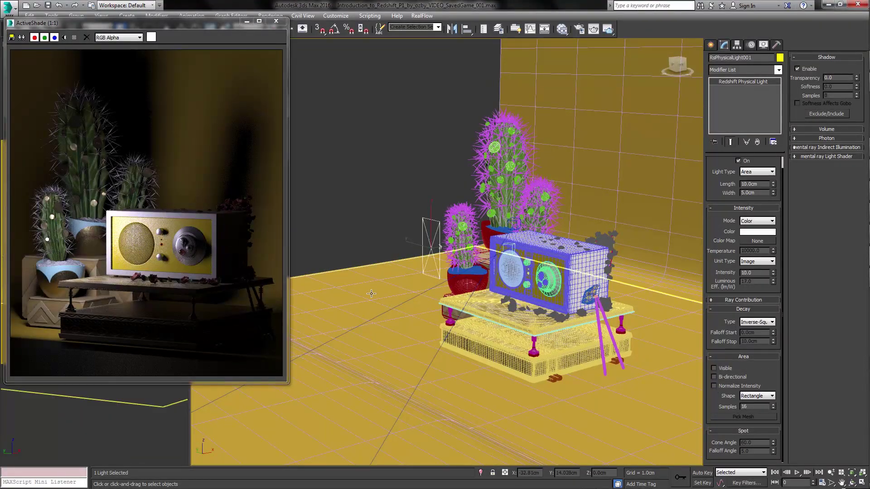
Re-check Visible and change the area shape to Disc, then Sphere, orbiting to inspect.
left_click(721, 369)
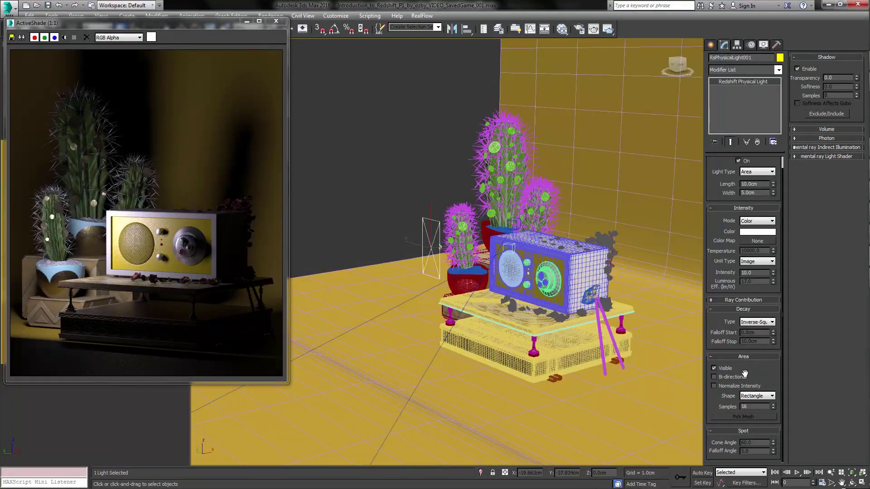
left_click(772, 396)
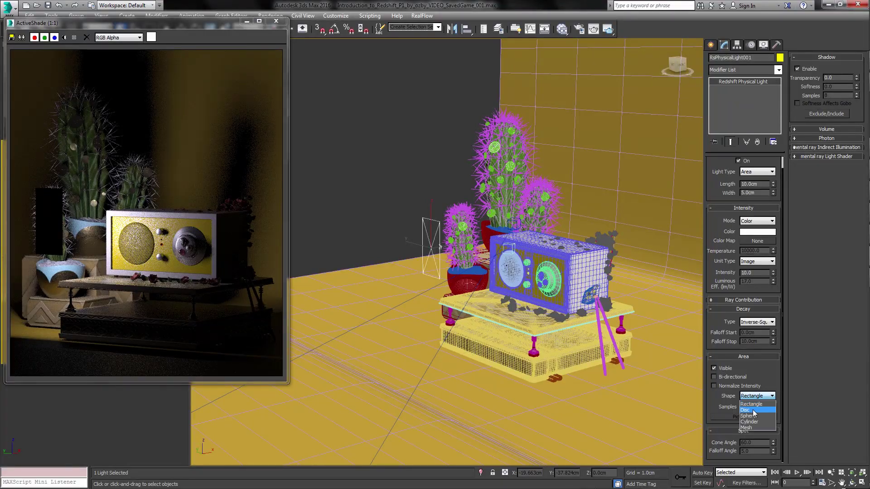
left_click(753, 411)
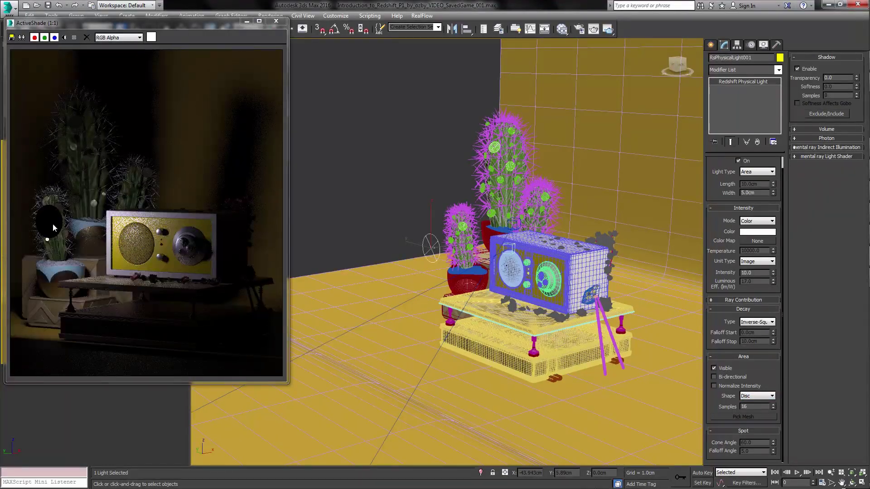
middle_click_drag(336, 245, 435, 217, "alt")
scroll(395, 261, "up", 5)
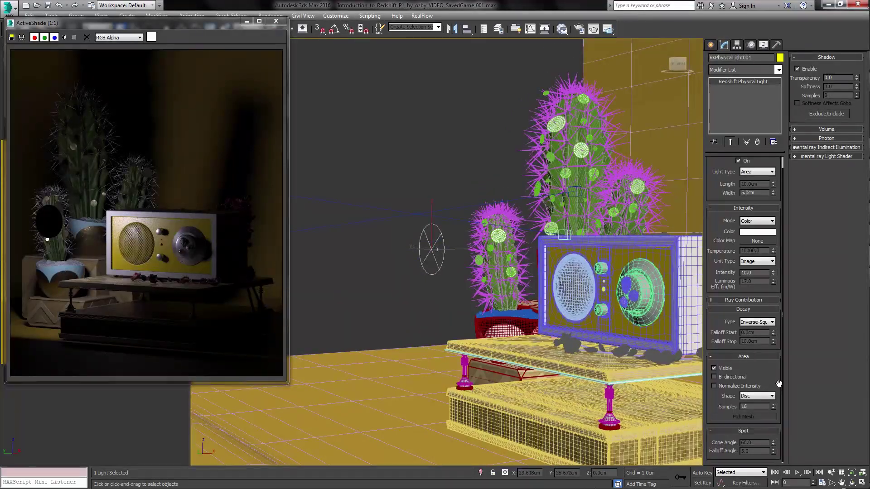
left_click(771, 396)
left_click(752, 414)
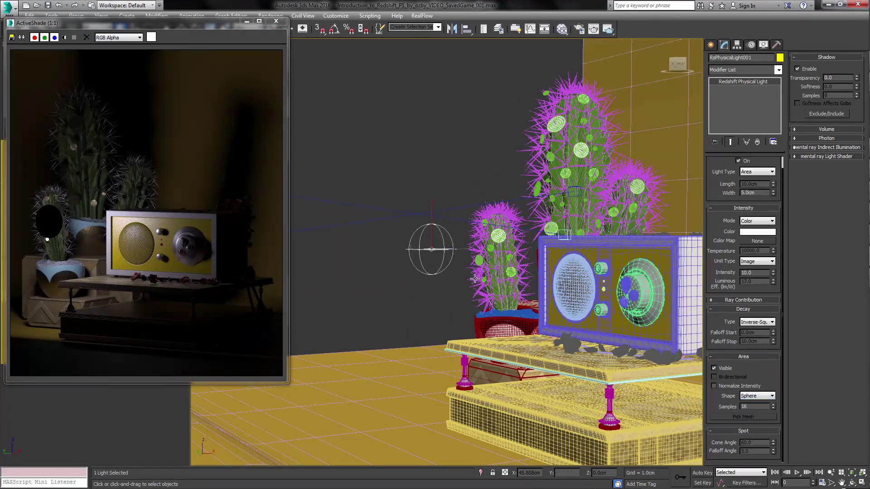
middle_click_drag(475, 278, 452, 289, "alt")
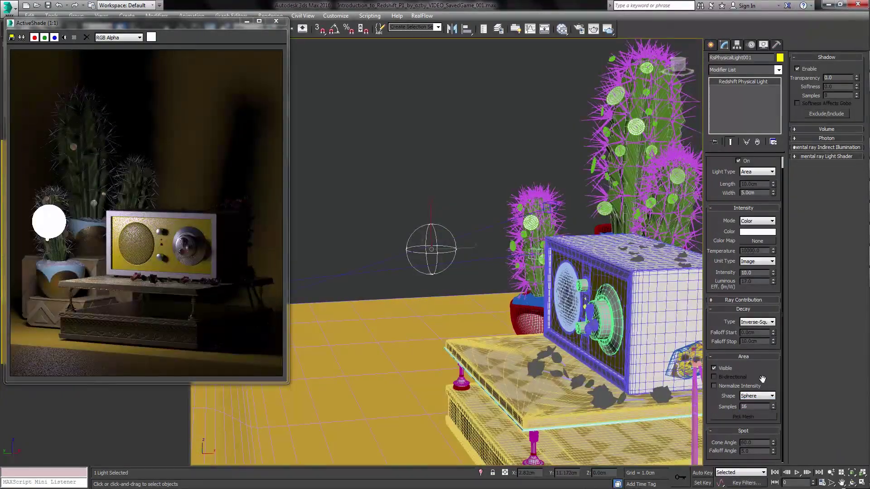
left_click(766, 396)
left_click(753, 416)
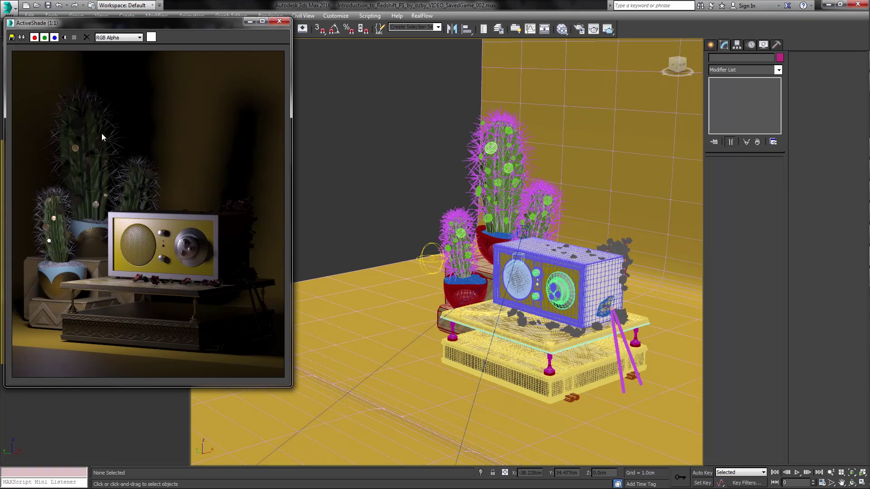
Clone the current render, then set the Primary and Secondary GI engines to Brute Force.
left_click(21, 37)
mouse_move(391, 81)
left_mouse_down()
mouse_move(390, 26)
mouse_move(392, 54)
left_mouse_up()
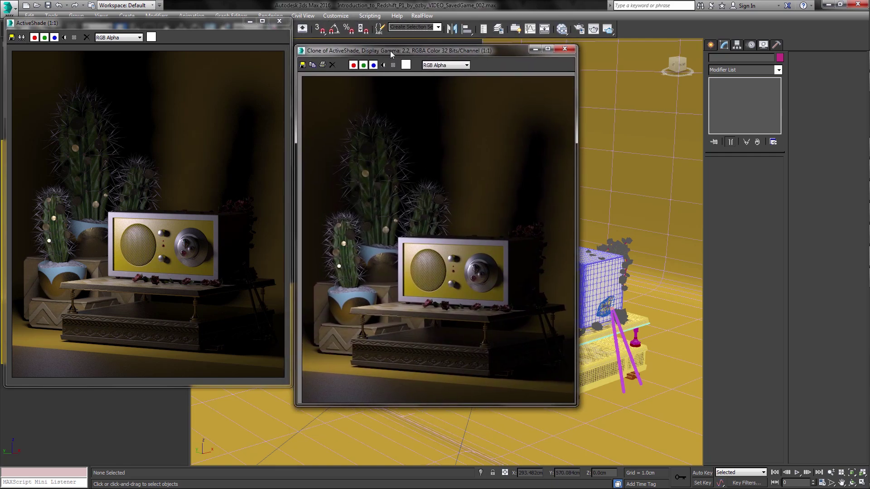
left_click(579, 29)
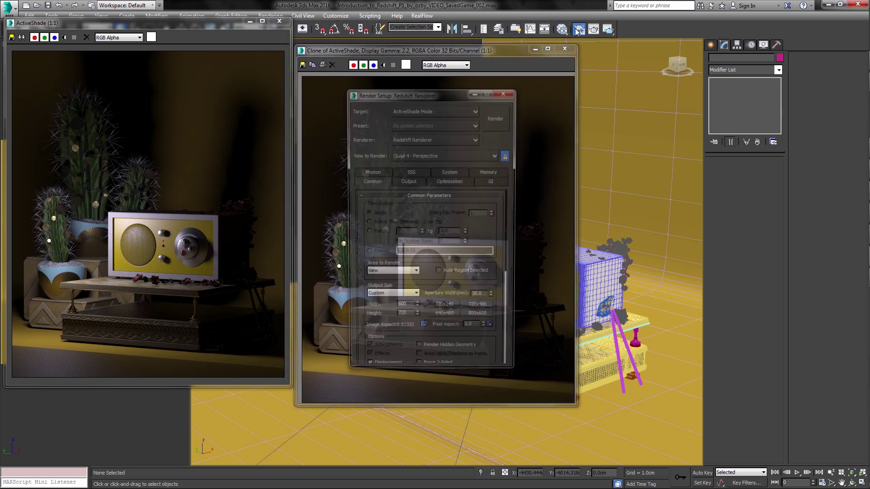
left_click(493, 181)
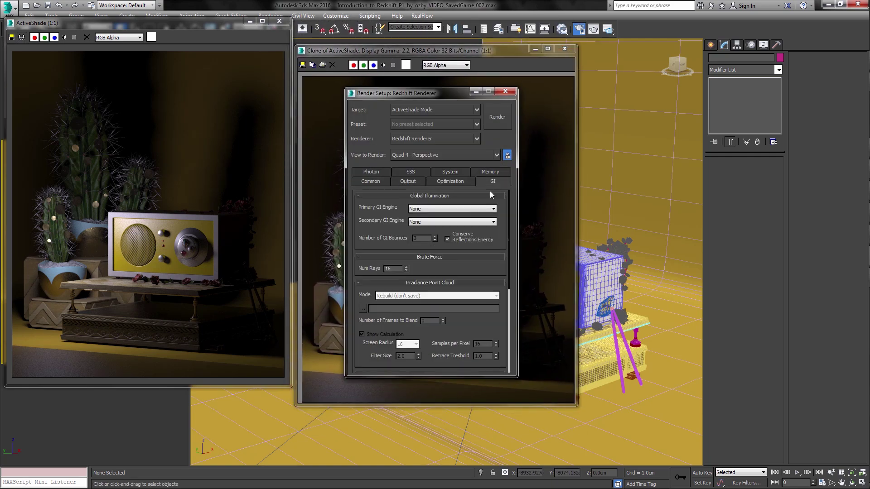
left_click(421, 210)
left_click(426, 232)
left_click(426, 222)
left_click(426, 247)
left_click(504, 92)
Restart ActiveShade, zoom and pan the live render to compare, then close the window.
left_click(612, 30)
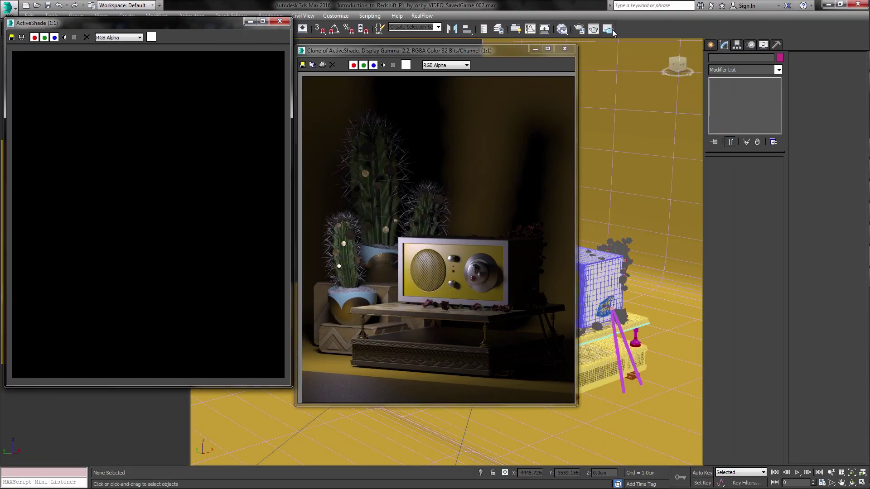
left_click_drag(248, 25, 247, 50)
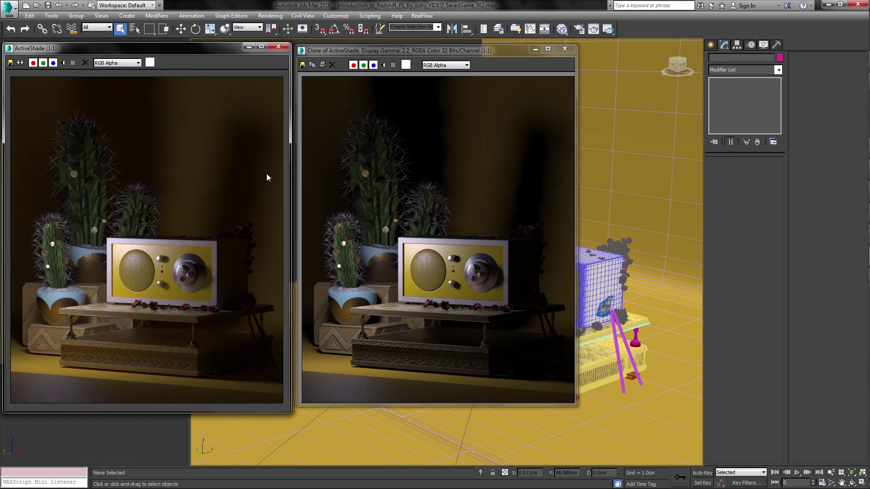
scroll(257, 173, "up", 1)
scroll(537, 172, "up", 1)
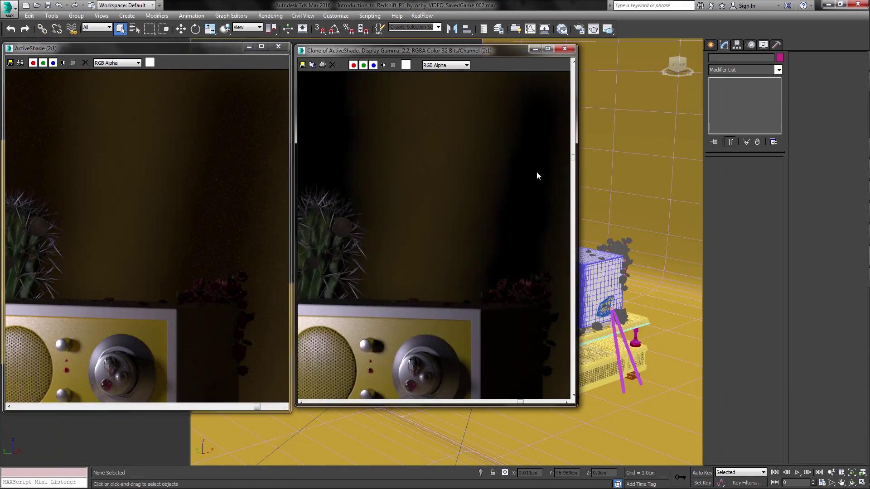
left_click(244, 188)
mouse_move(244, 187)
middle_mouse_down()
mouse_move(213, 210)
mouse_move(198, 246)
middle_mouse_up()
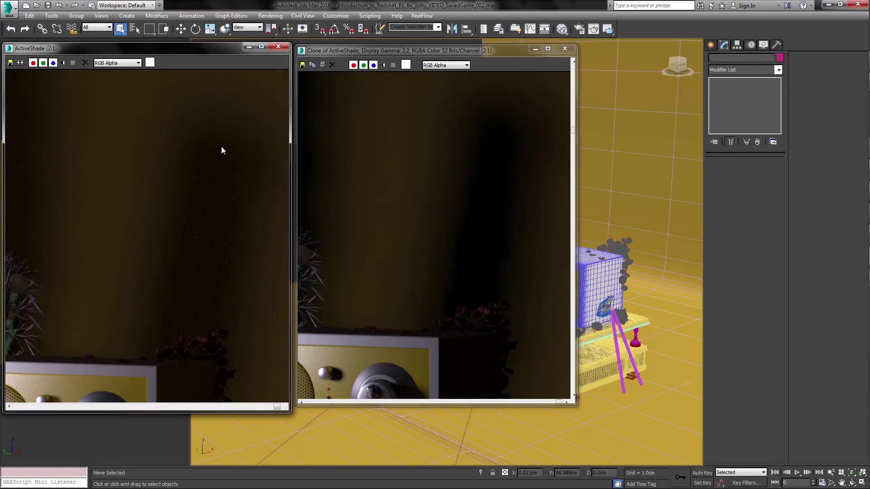
left_click(283, 49)
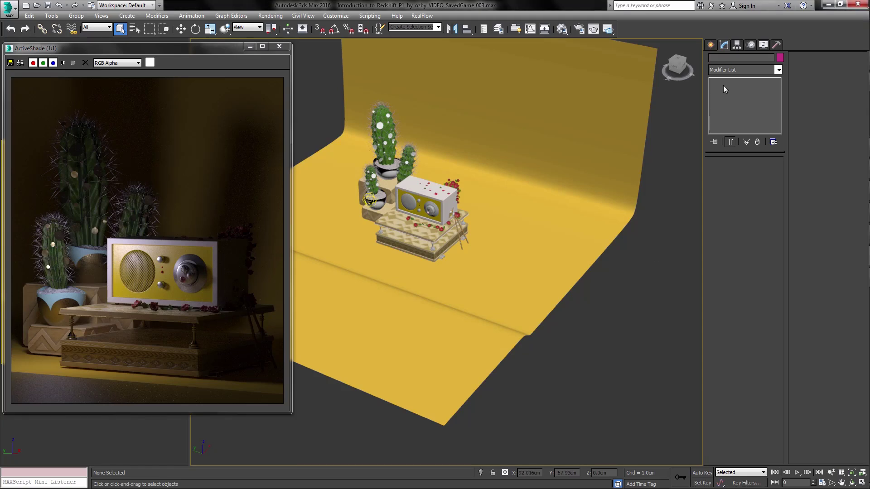
Place a Redshift Dome Light in the scene.
left_click(713, 44)
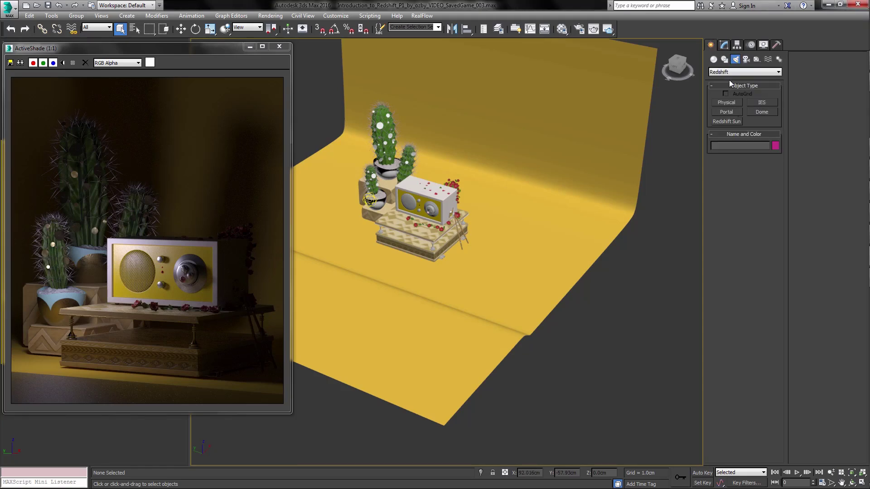
left_click(762, 111)
left_click(640, 262)
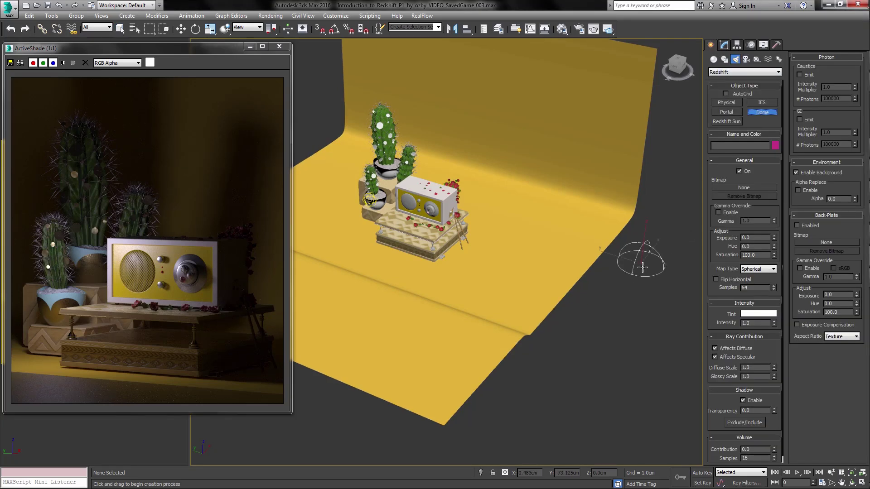
right_click(641, 262)
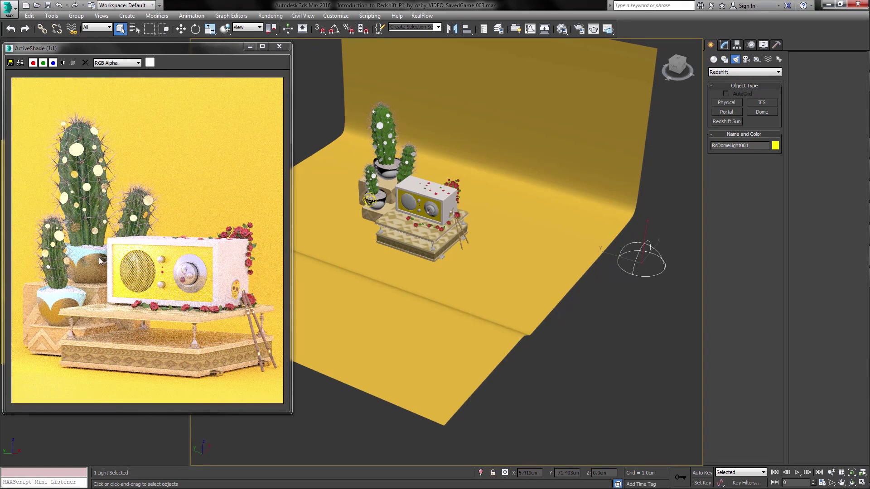
Load the EXR HDR sky image into the dome light and rotate it 156° about Z.
left_click(724, 45)
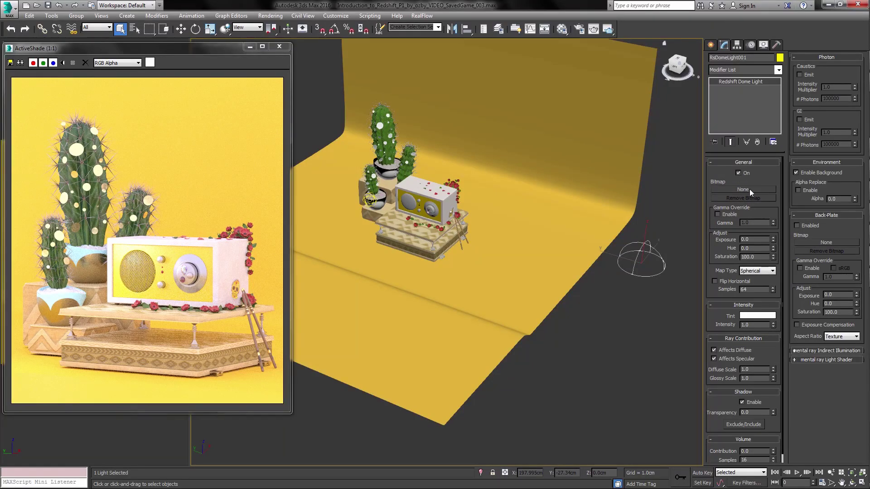
left_click(749, 190)
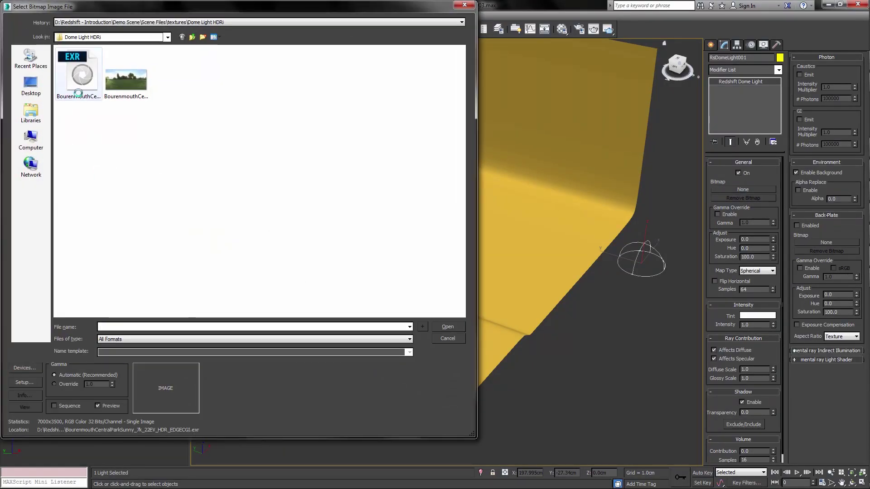
left_click(78, 86)
left_click(448, 327)
left_click(173, 197)
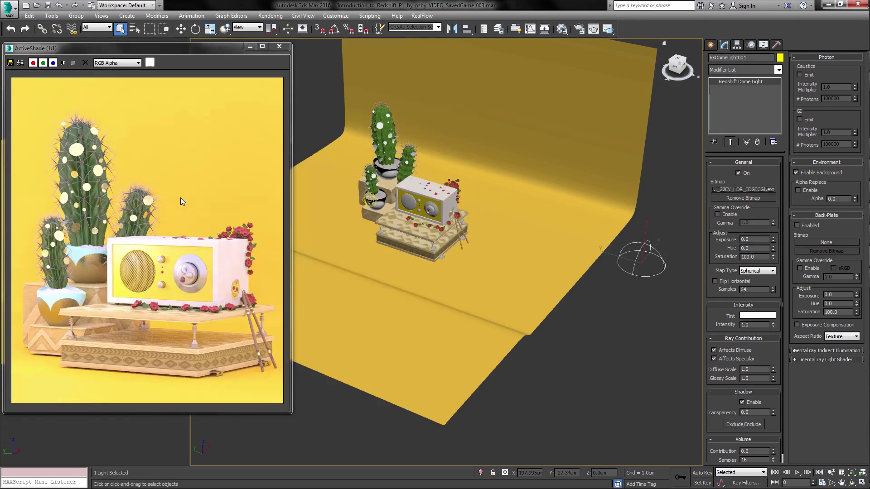
key("e")
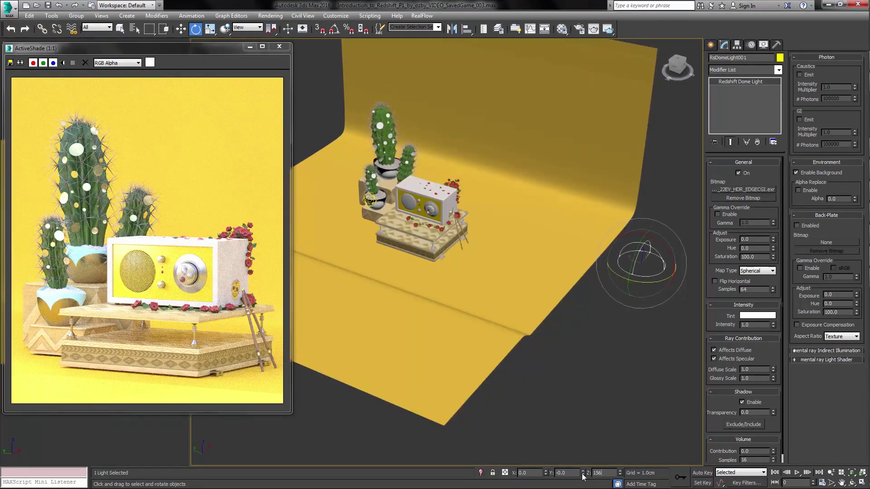
key("Return")
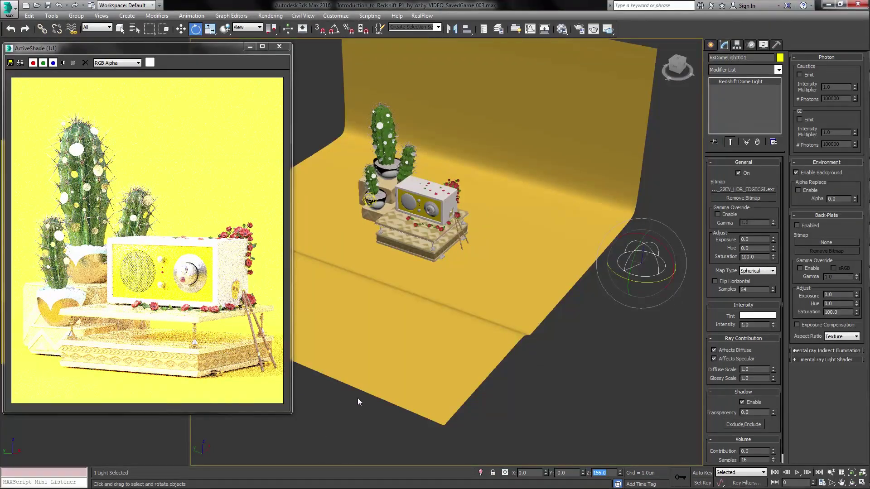
key("q")
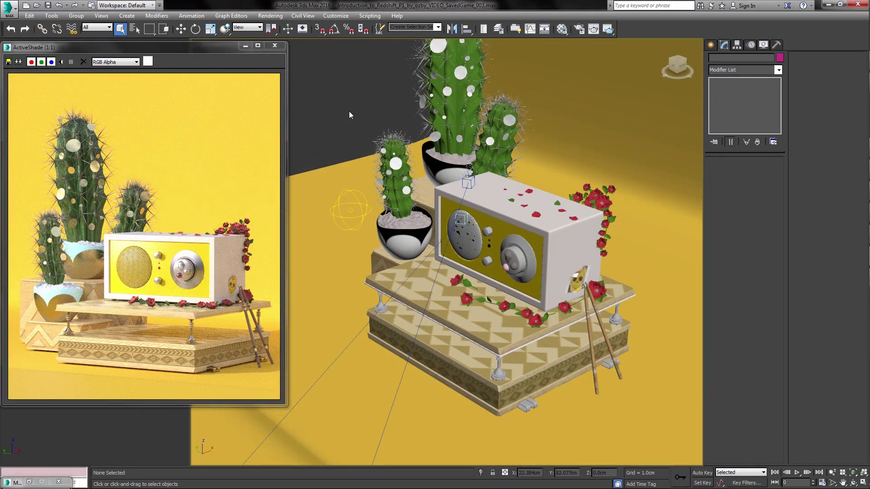
Set the left viewport to Perspective, zoom in on the radio's big knob, and create a camera from that view.
scroll(188, 272, "up", 1)
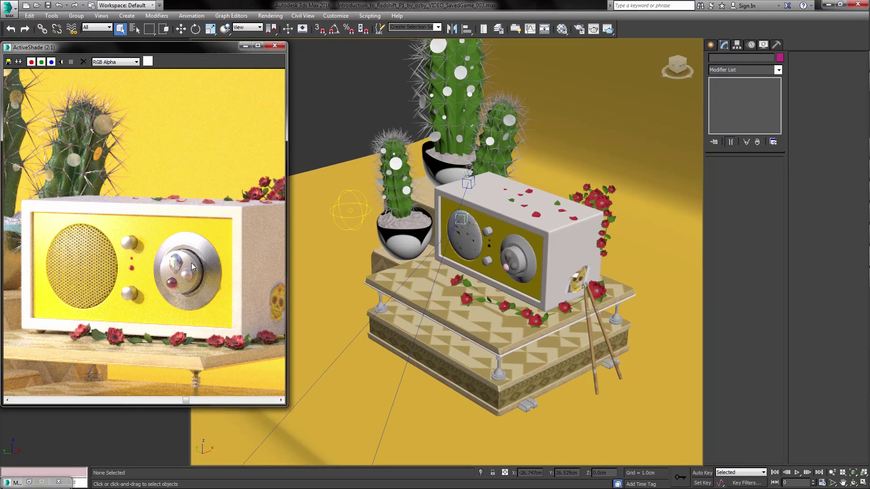
scroll(193, 267, "down", 1)
left_click_drag(196, 47, 389, 45)
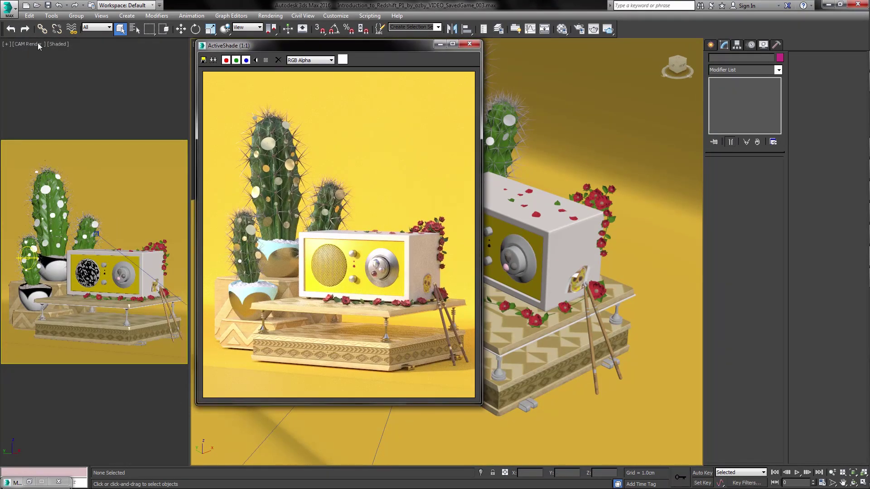
left_click(37, 43)
left_click(57, 87)
key("alt+z")
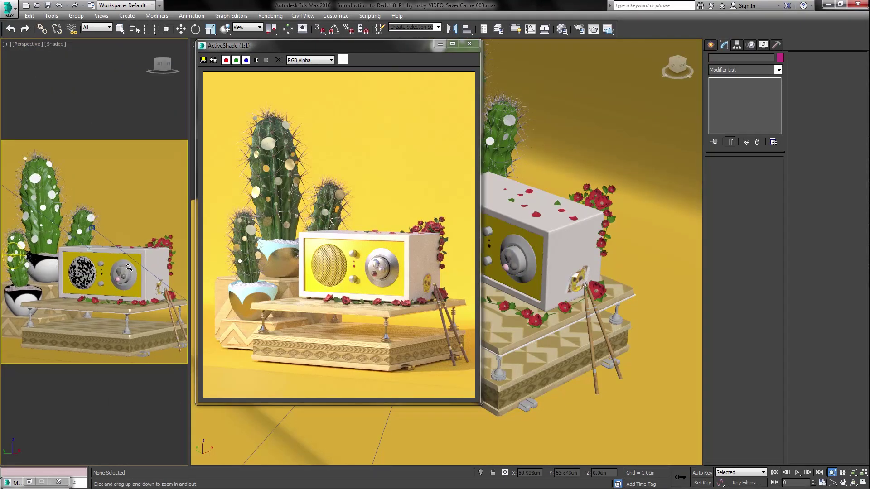
left_click_drag(128, 267, 117, 231)
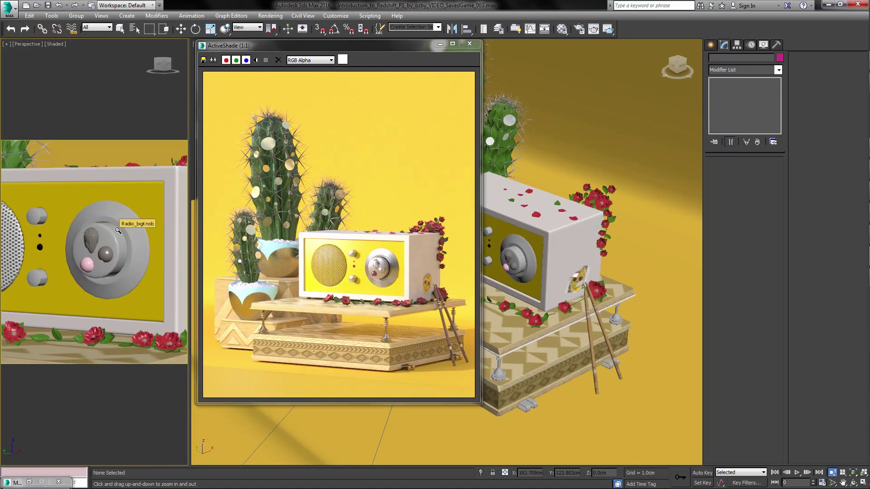
key("ctrl+c")
Lower the Redshift dome light's intensity, then deselect it.
left_click_drag(312, 49, 121, 54)
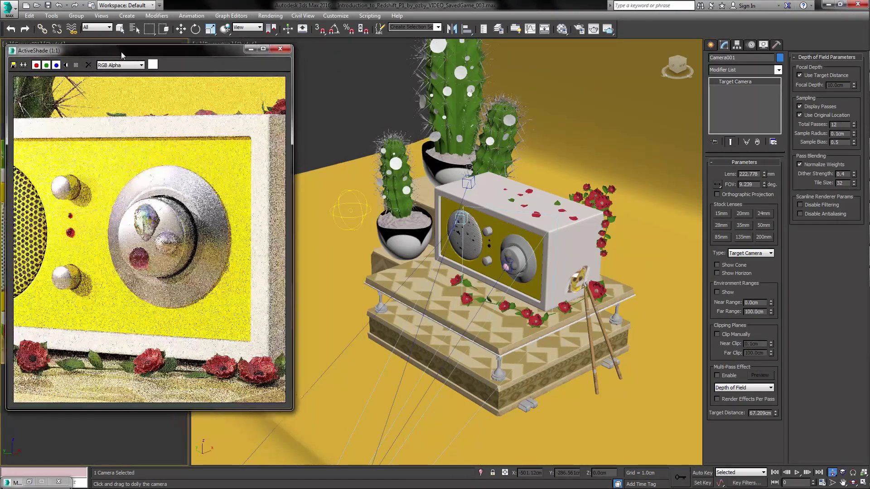
left_click(572, 297)
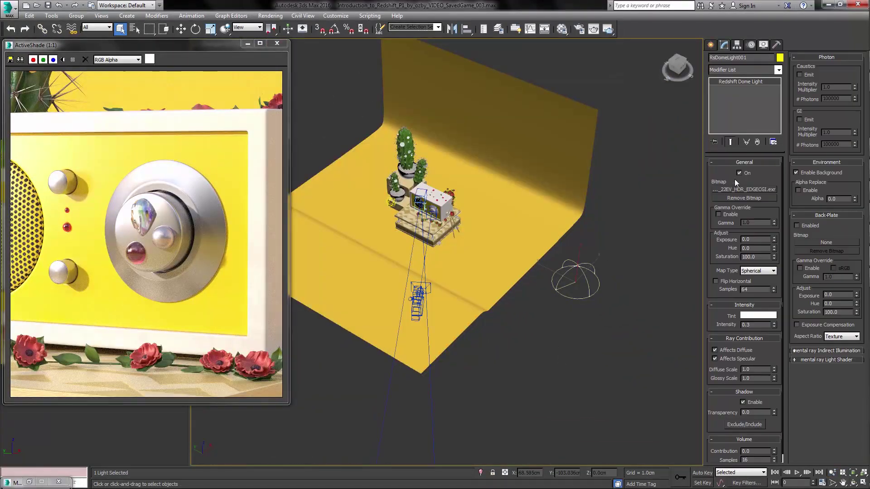
left_click(739, 173)
left_click(639, 231)
Load the Radio material and change its Knobs sub-material to a new Redshift Material, then restart ActiveShade.
key("m")
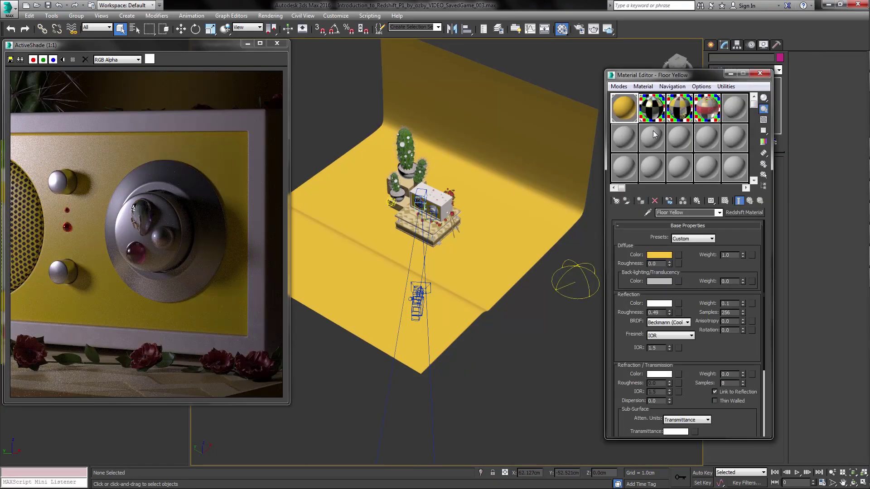
left_click(680, 107)
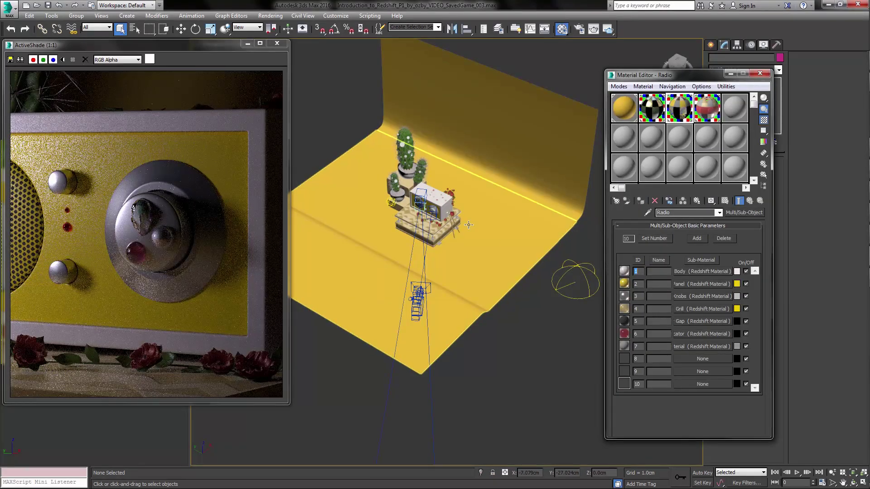
scroll(441, 214, "up", 8)
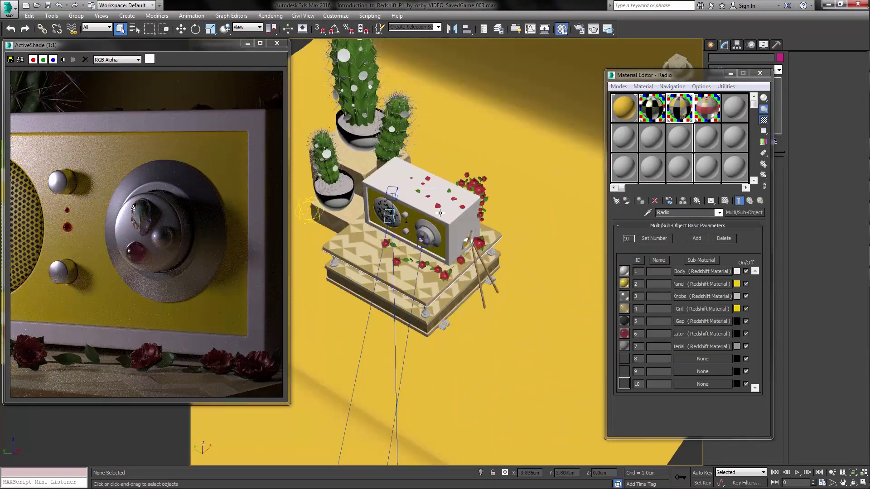
middle_click_drag(440, 213, 444, 190, "alt")
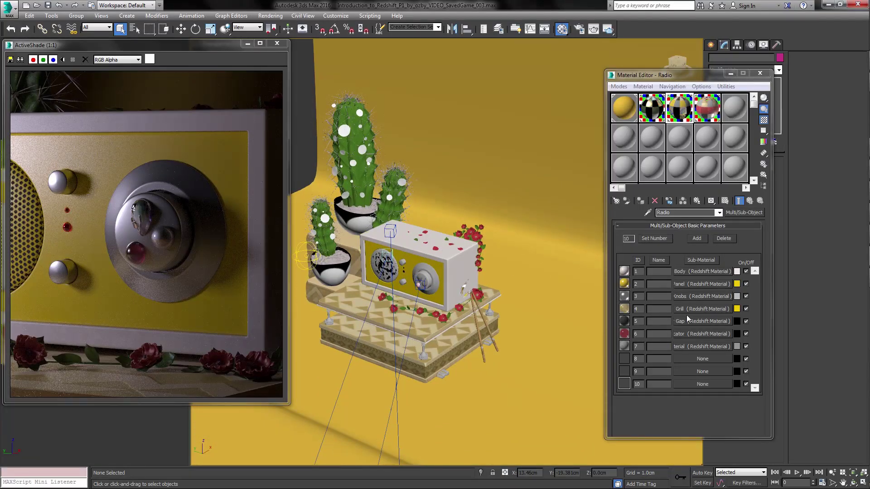
left_click(693, 296)
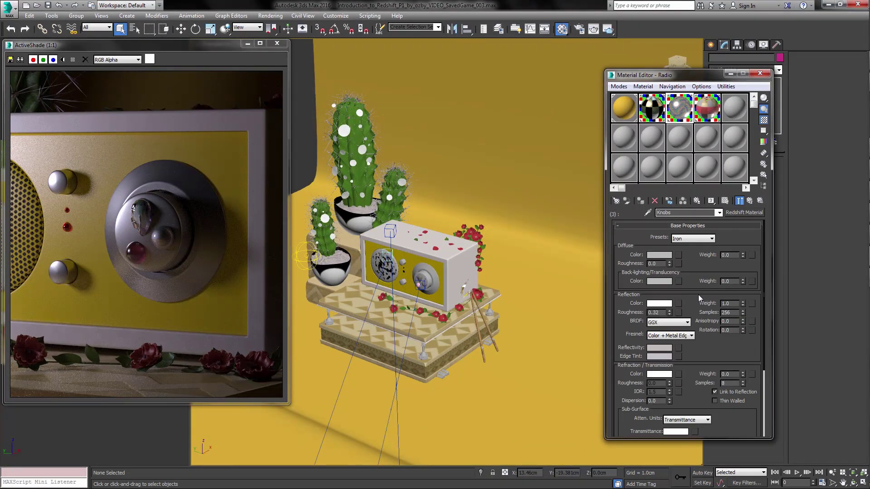
left_click(744, 213)
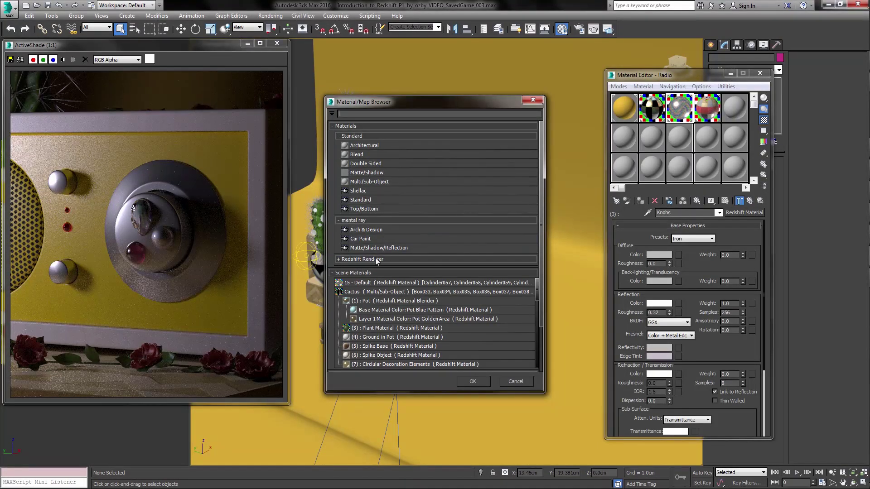
left_click(357, 260)
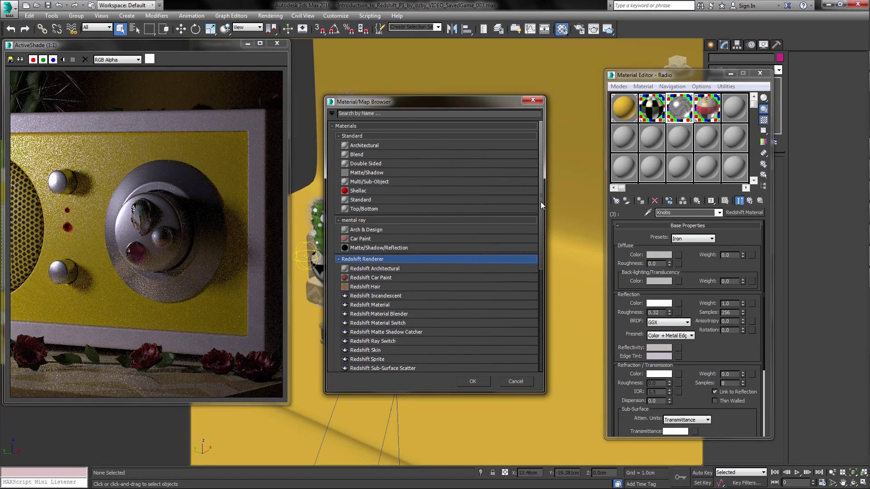
left_click_drag(541, 202, 542, 238)
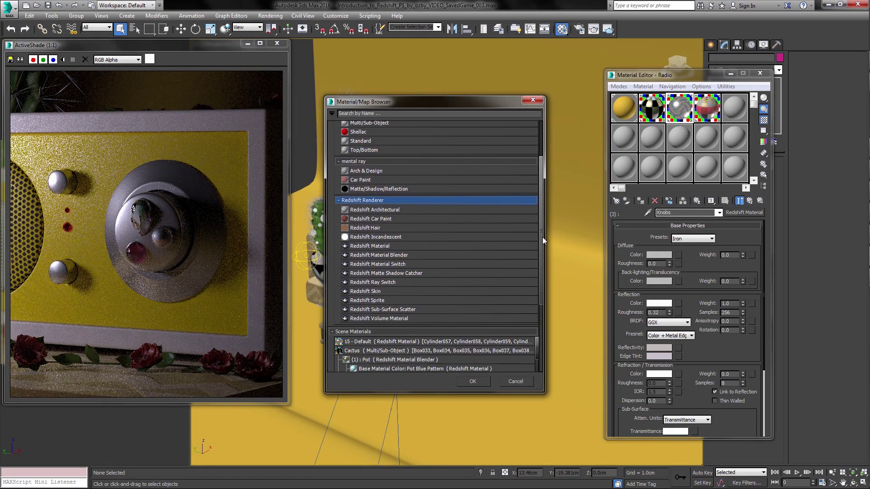
left_click(385, 245)
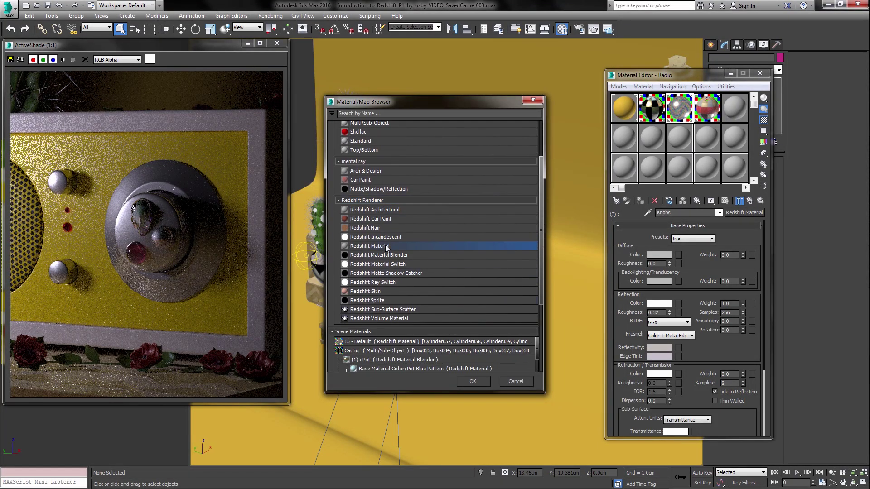
left_click(478, 382)
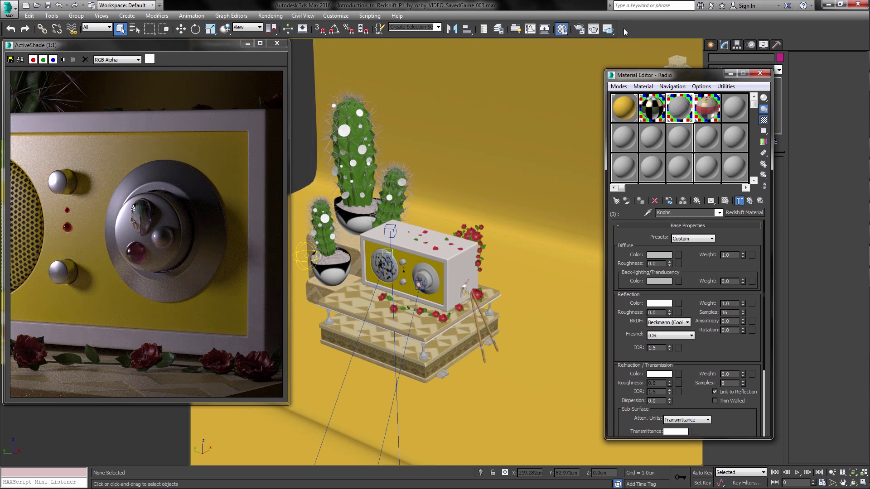
left_click(608, 30)
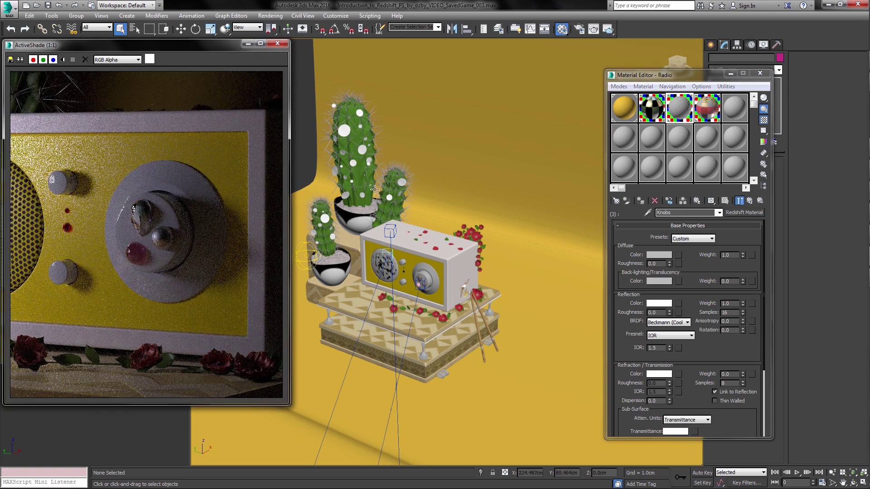
Check the ActiveShade Floater shortcut in Customize User Interface, then close that window.
left_click(336, 15)
left_click(343, 27)
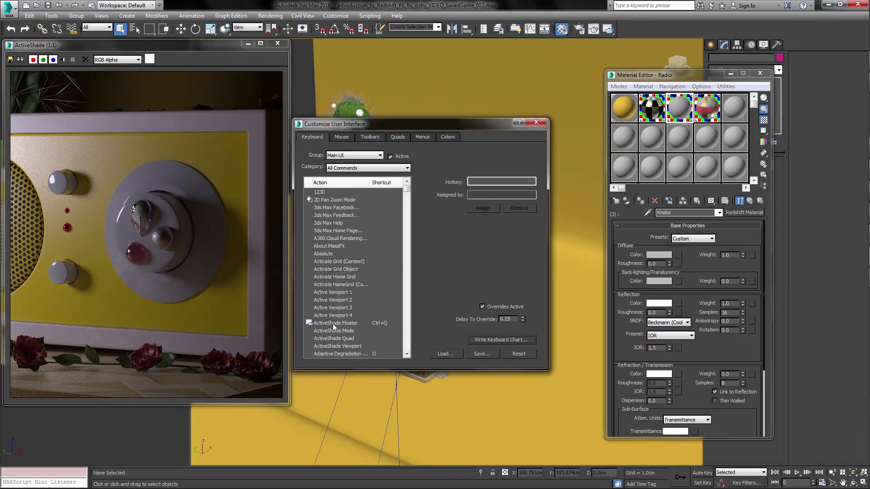
left_click(333, 324)
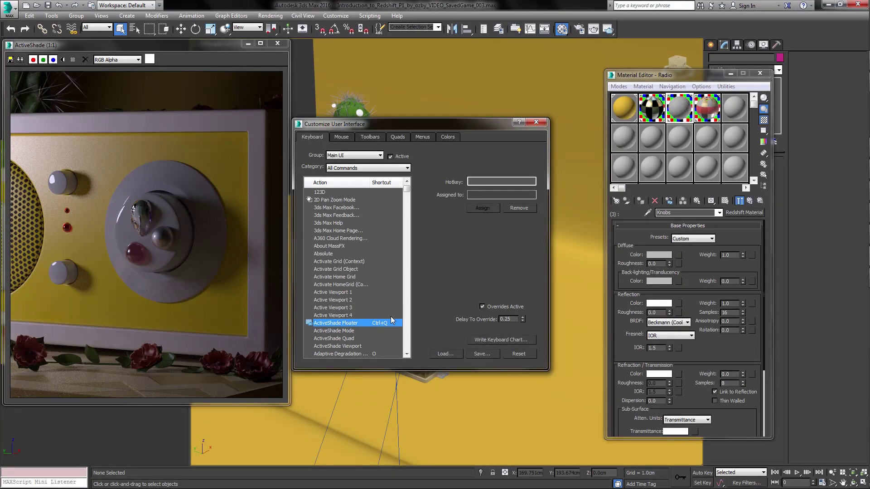
left_click(476, 181)
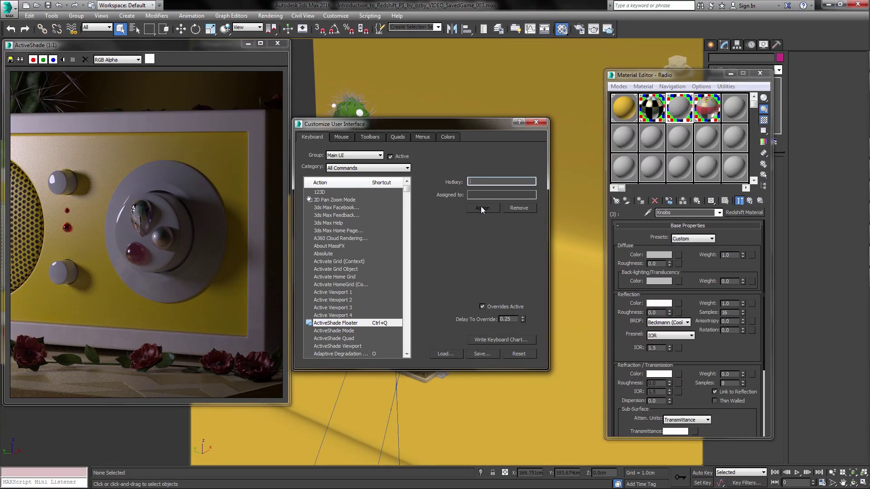
left_click(536, 122)
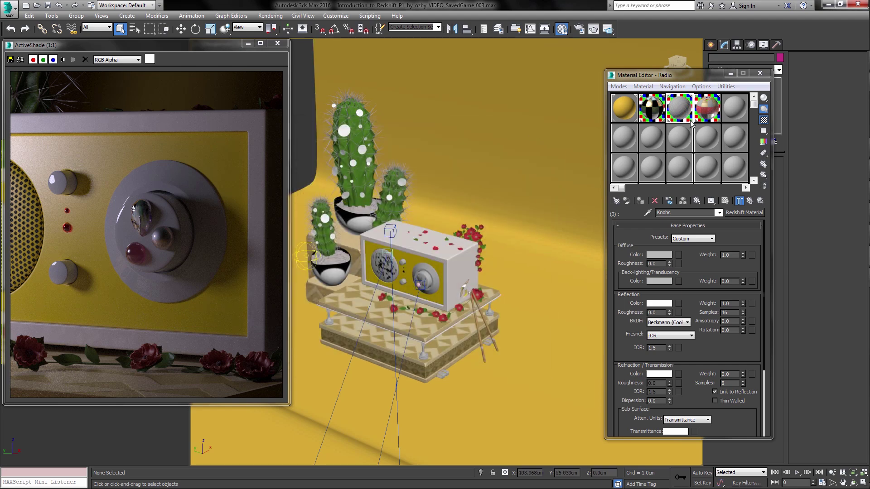
Try the Plastic, Aluminium, Gold and Milky Coffee presets on the knobs, settling on Iron.
left_click(692, 240)
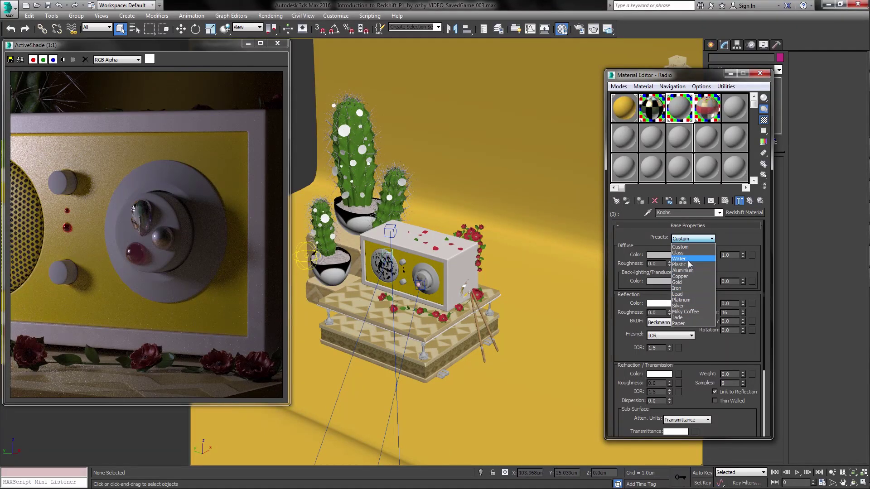
left_click(688, 264)
left_click(693, 238)
left_click(687, 270)
left_click(706, 244)
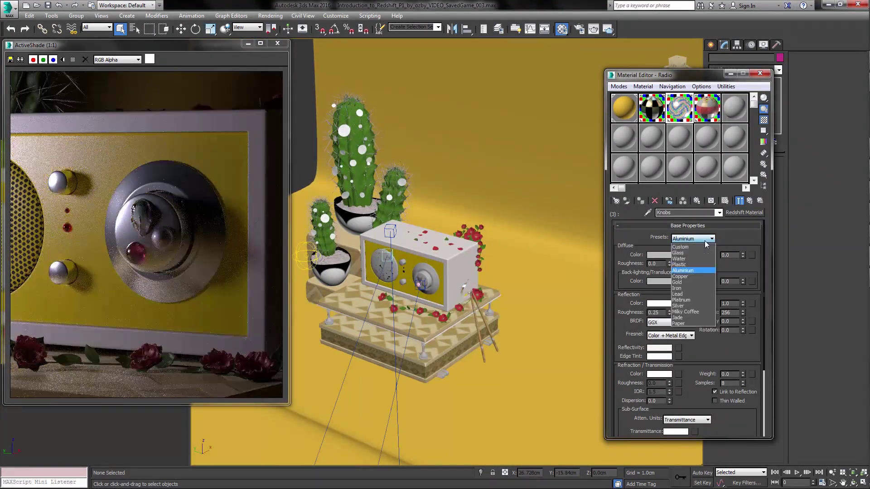
left_click(687, 282)
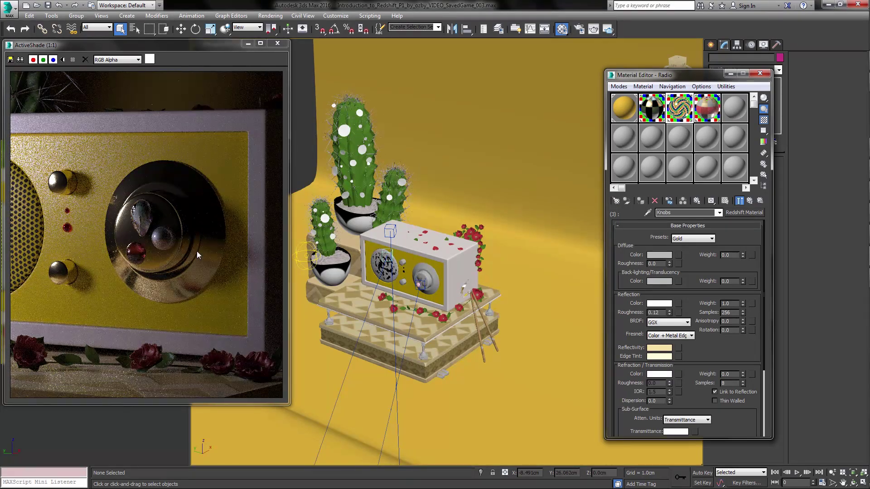
left_click(693, 238)
left_click(687, 282)
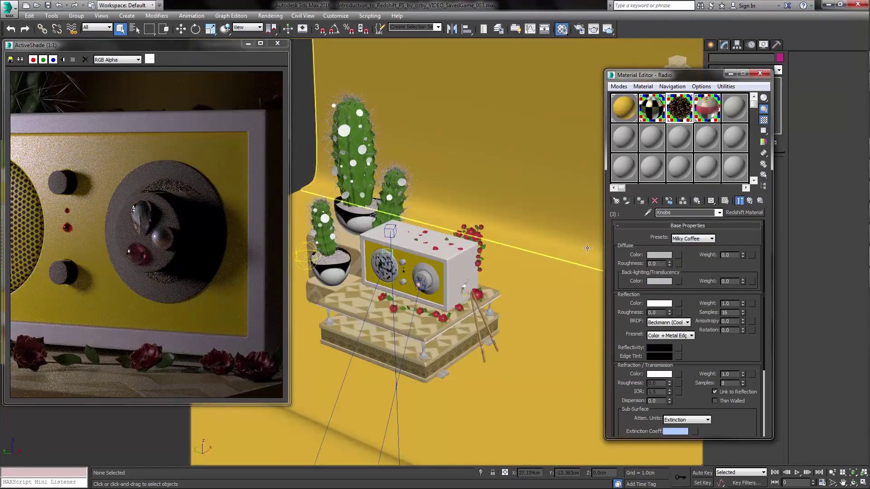
left_click(693, 239)
left_click(694, 288)
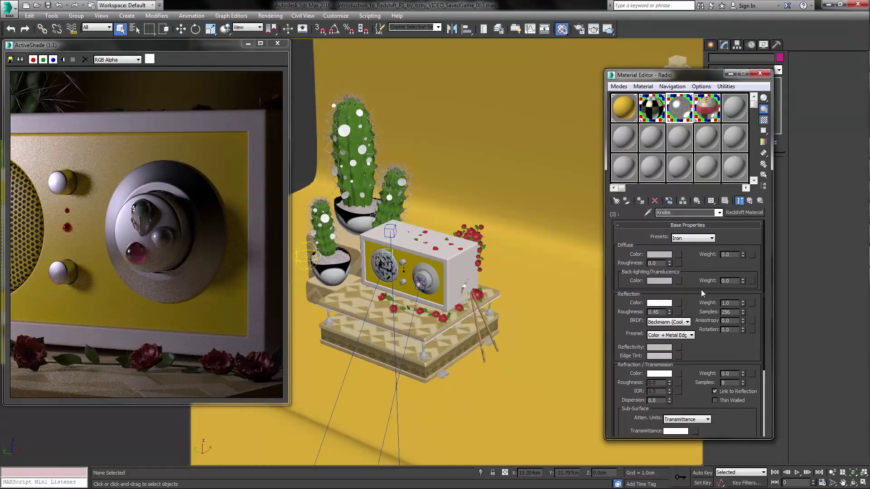
Switch the Knobs reflection BRDF to GGX and set reflection roughness to 0.32.
scroll(694, 293, "down", 1)
left_click(687, 306)
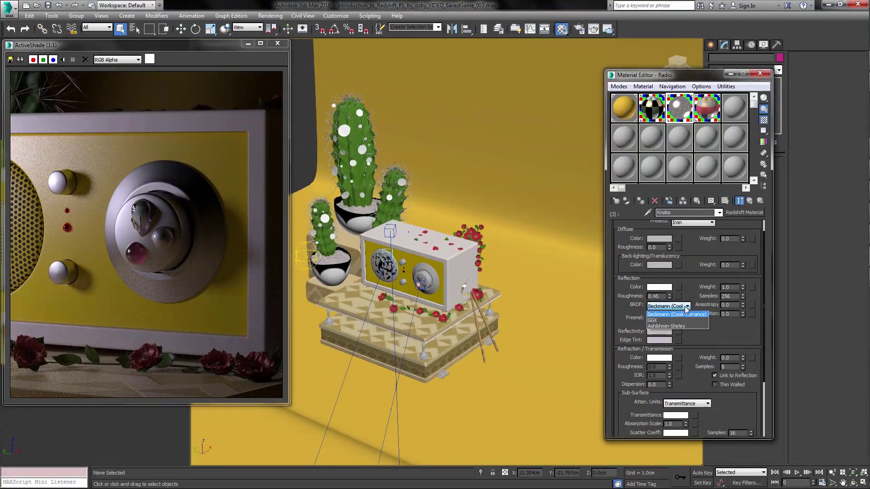
left_click(655, 321)
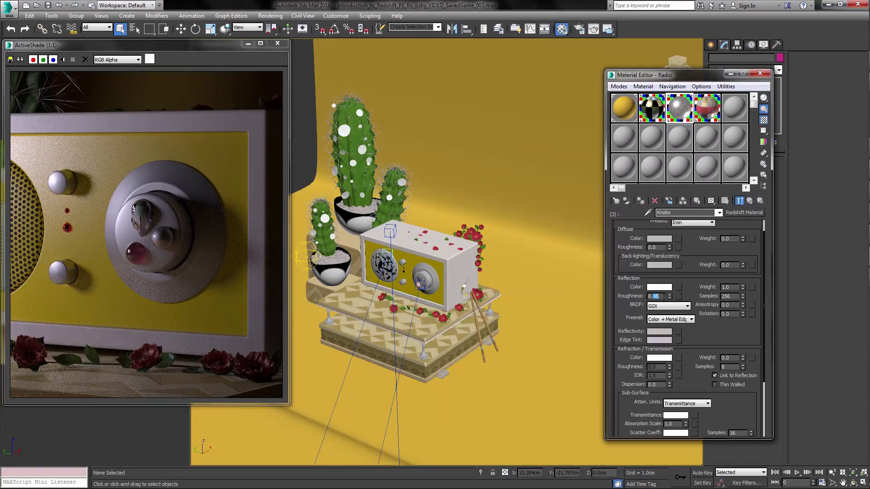
left_click(669, 298)
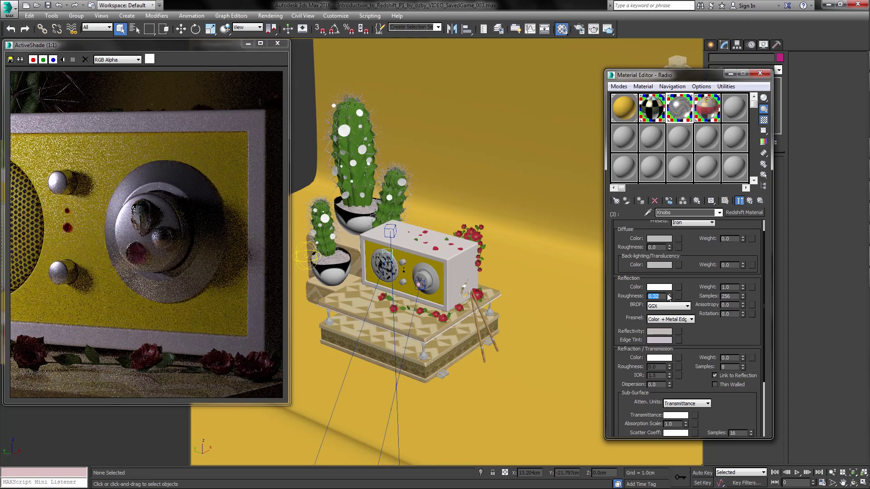
scroll(688, 285, "up", 5)
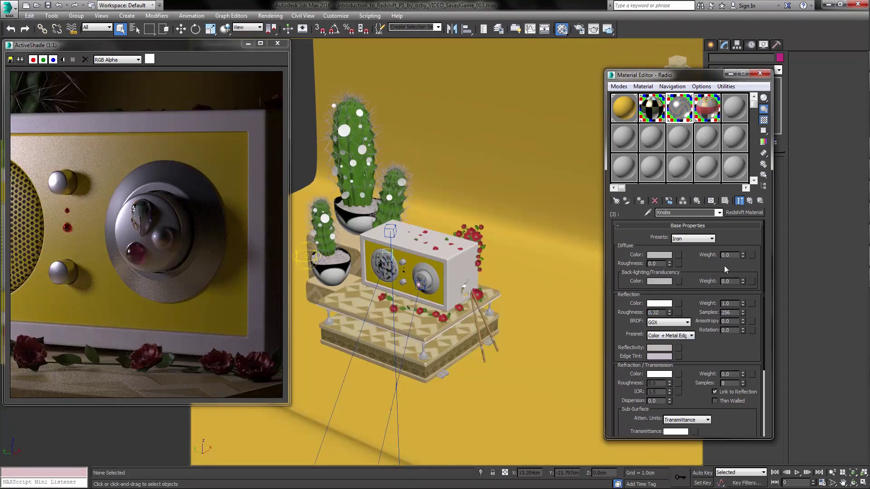
Close the Material Editor and select the Redshift Dome Light.
left_click(760, 73)
scroll(614, 139, "down", 8)
left_click(641, 285)
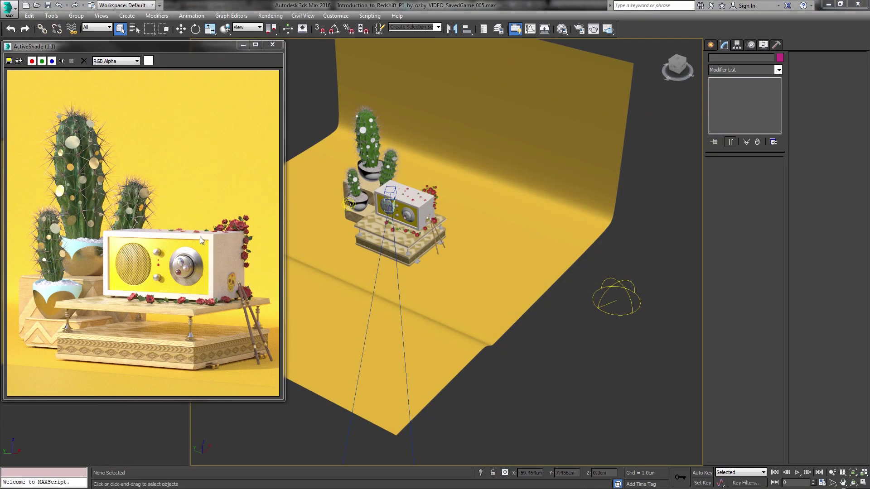
In Environment settings, set Exposure Control to none and back to Redshift Photographic Exposure, then clone the render.
left_click(270, 15)
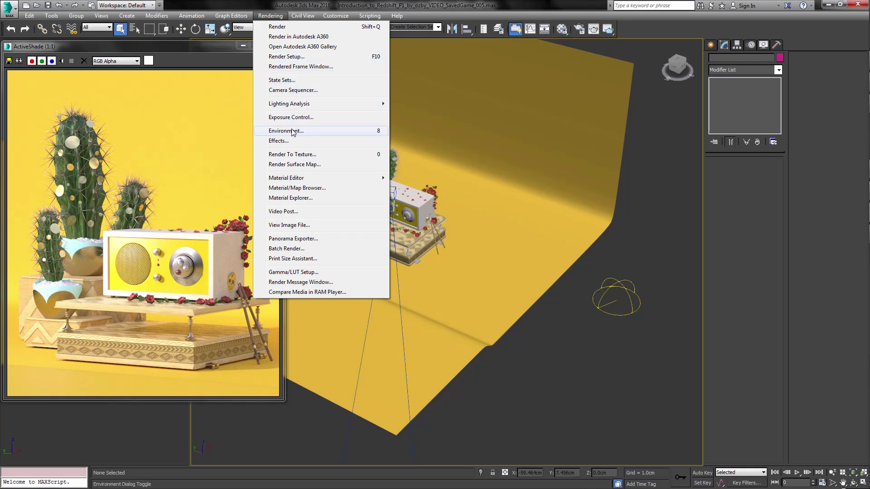
left_click(380, 131)
left_click_drag(639, 54, 635, 98)
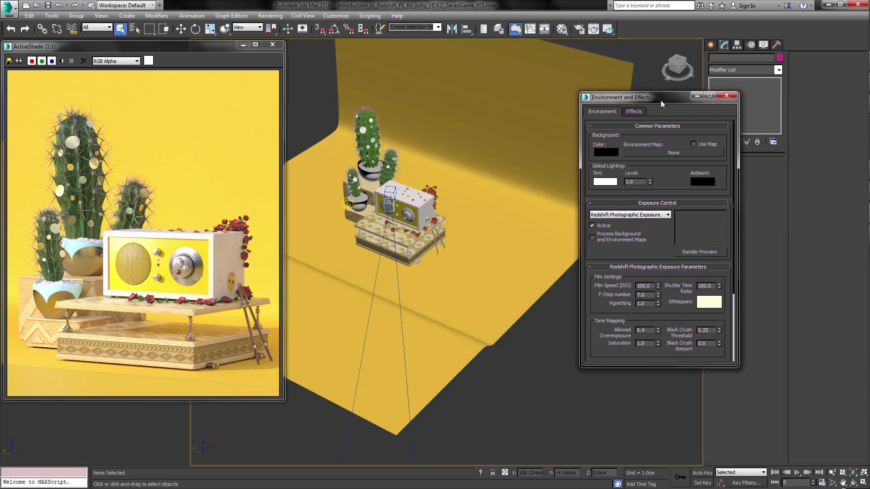
left_click(621, 216)
left_click(623, 222)
left_click(623, 216)
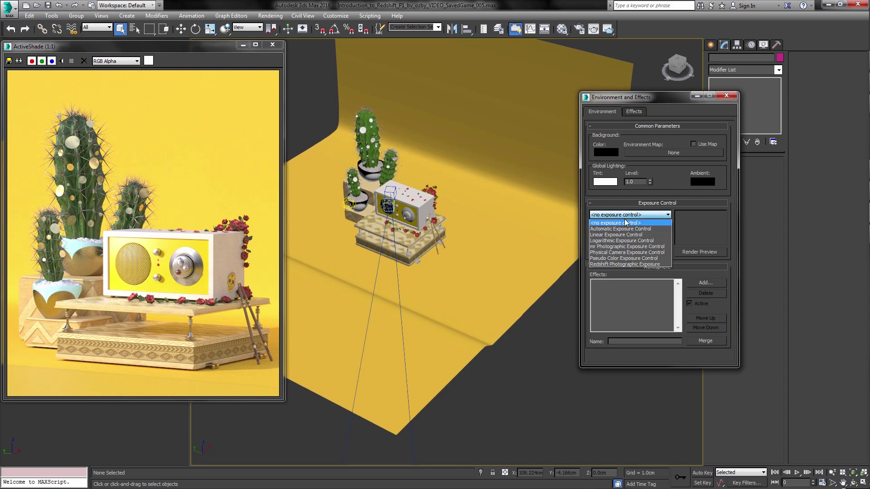
left_click(619, 265)
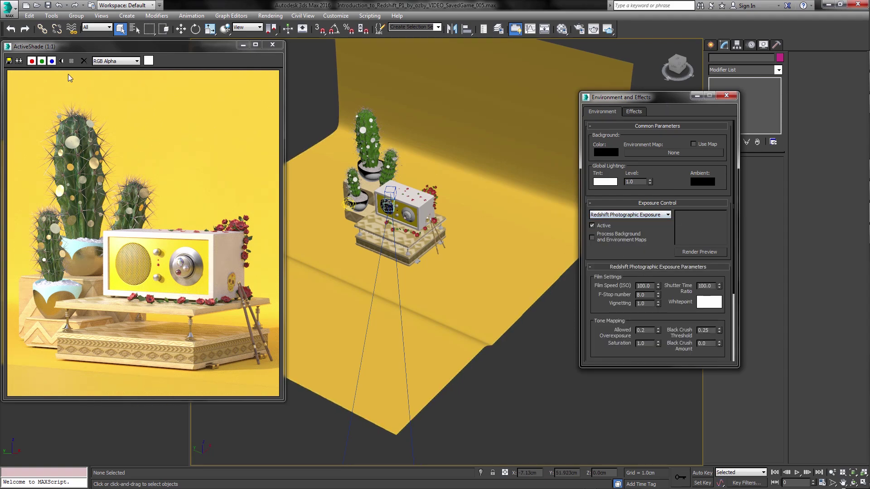
left_click(19, 60)
left_click_drag(329, 77, 319, 49)
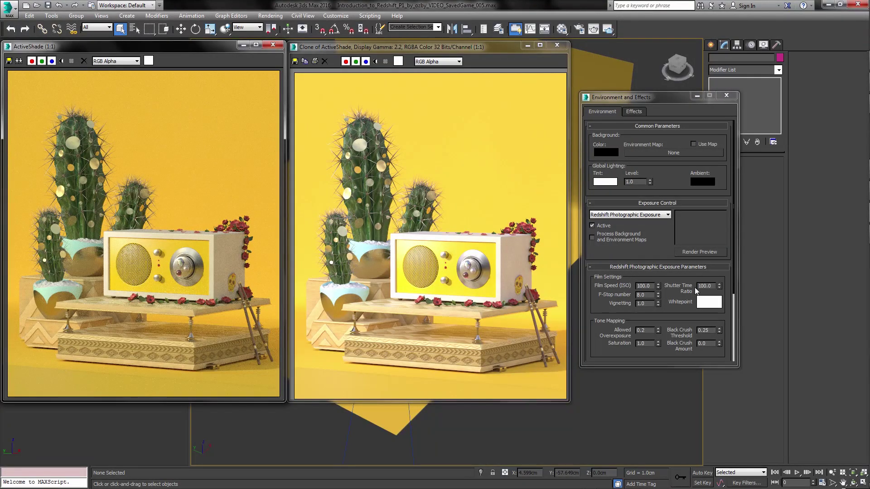
Set the F-Stop number to 7.0, edit the vignetting value, and re-render to compare with the clone.
double_click(642, 295)
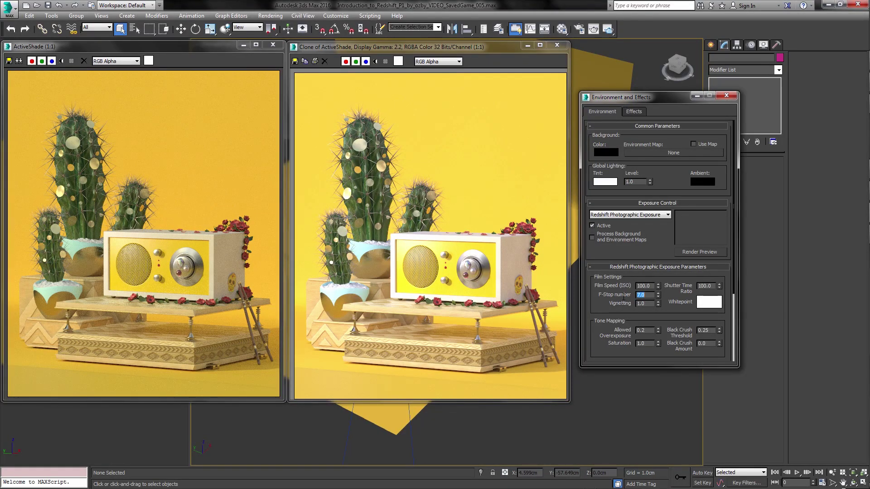
mouse_move(449, 49)
left_mouse_down()
mouse_move(457, 79)
mouse_move(450, 51)
left_mouse_up()
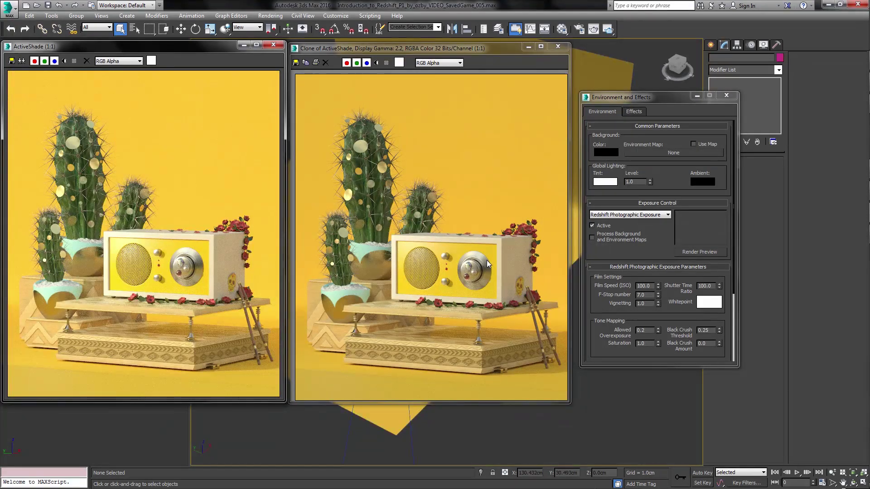
left_click(641, 304)
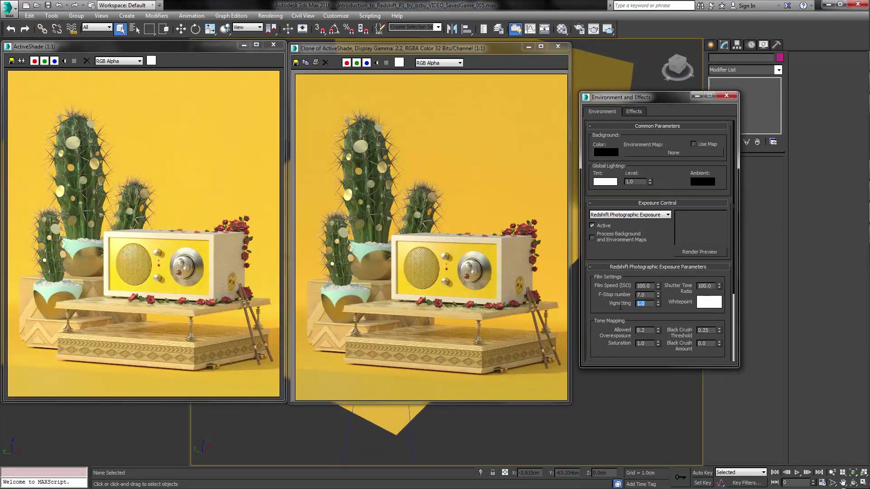
type("800")
key("Return")
left_click(608, 30)
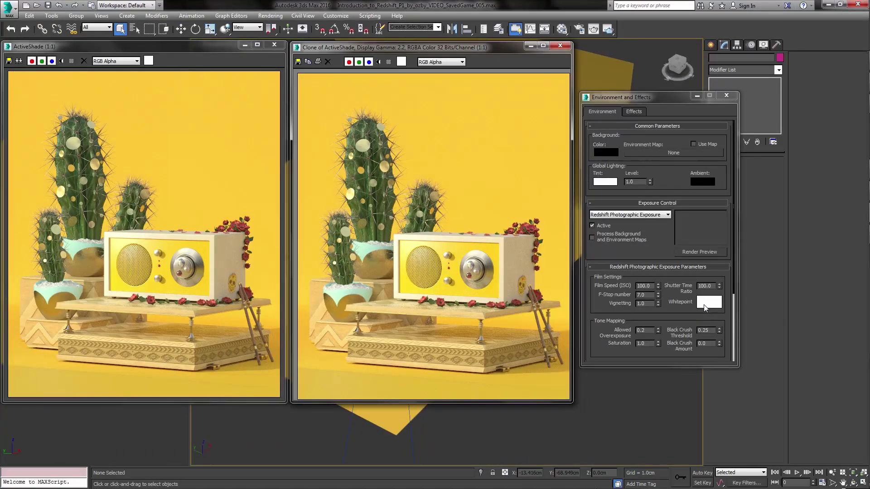
Set the white point to a warm cream sampled from the render at saturation 97, and clone the result.
scroll(208, 241, "up", 1)
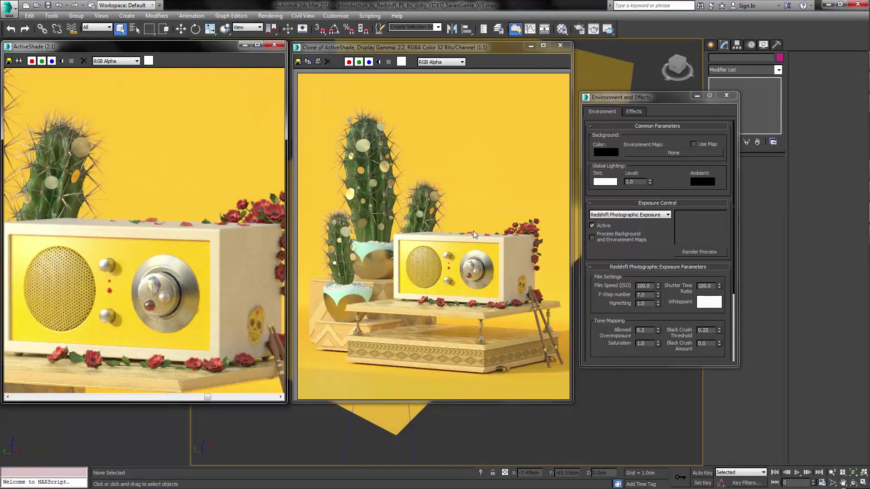
left_click(714, 304)
left_click(190, 135)
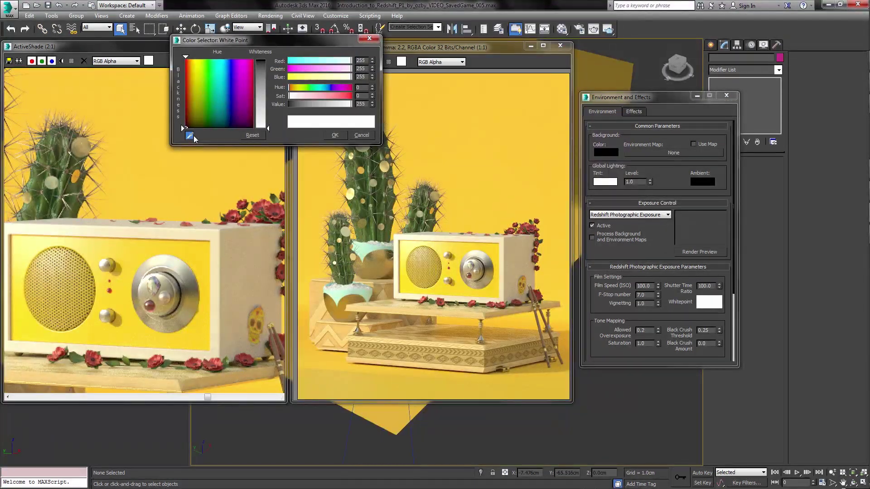
left_click(203, 226)
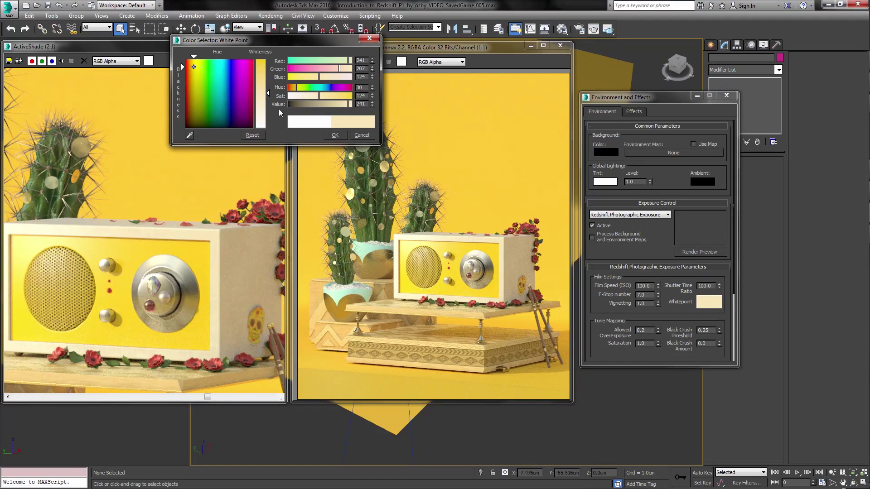
left_click(312, 96)
left_click(334, 135)
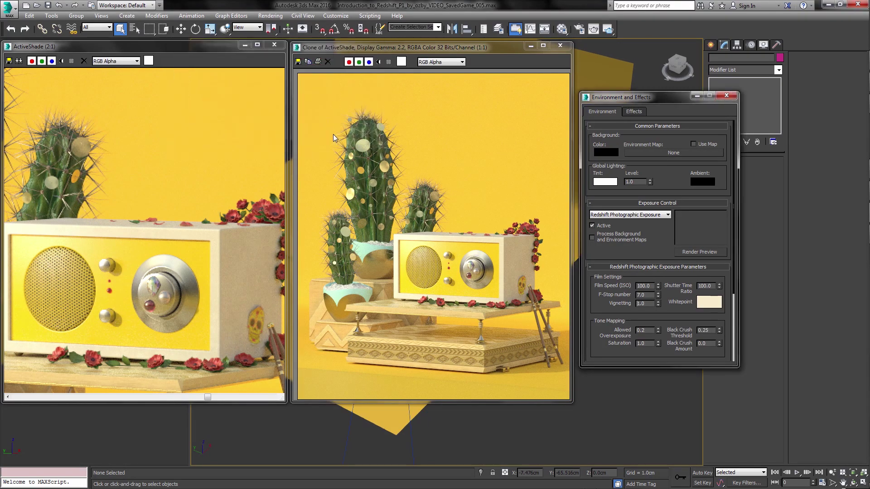
left_click(607, 29)
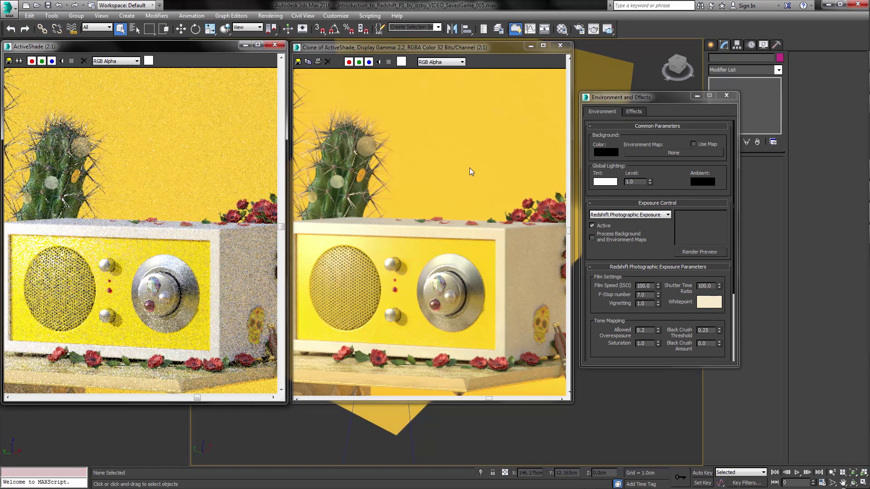
scroll(199, 235, "down", 1)
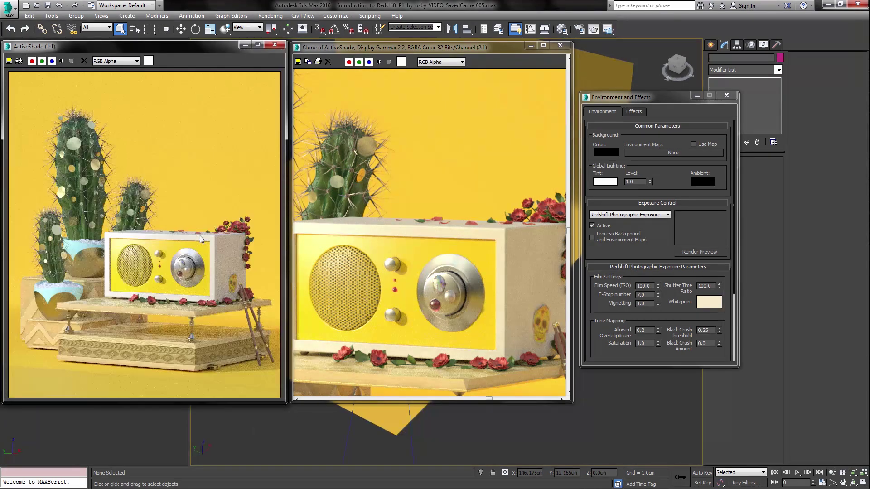
scroll(396, 258, "down", 1)
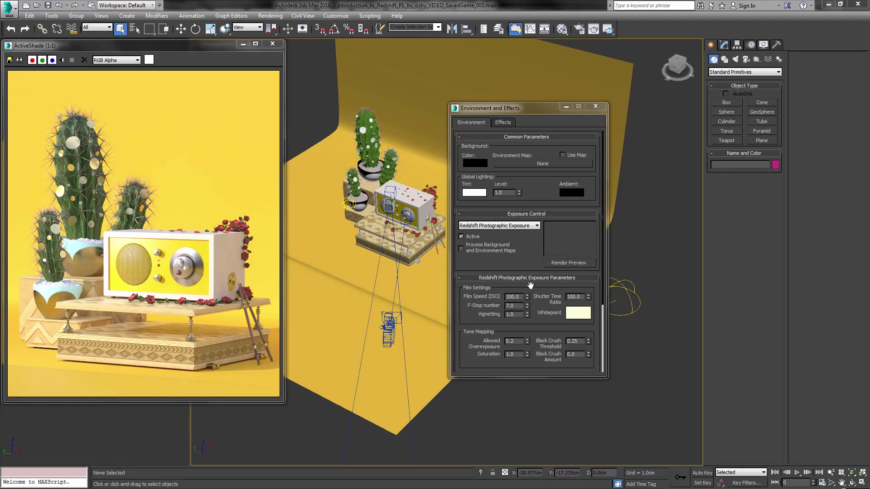
Set Allowed Overexposure to 0.1 and clone the render for comparison.
double_click(511, 341)
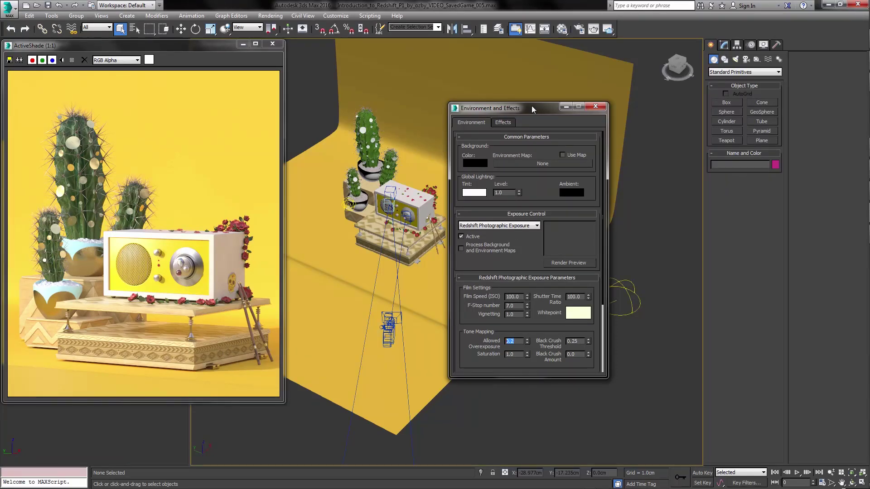
left_click_drag(532, 107, 655, 98)
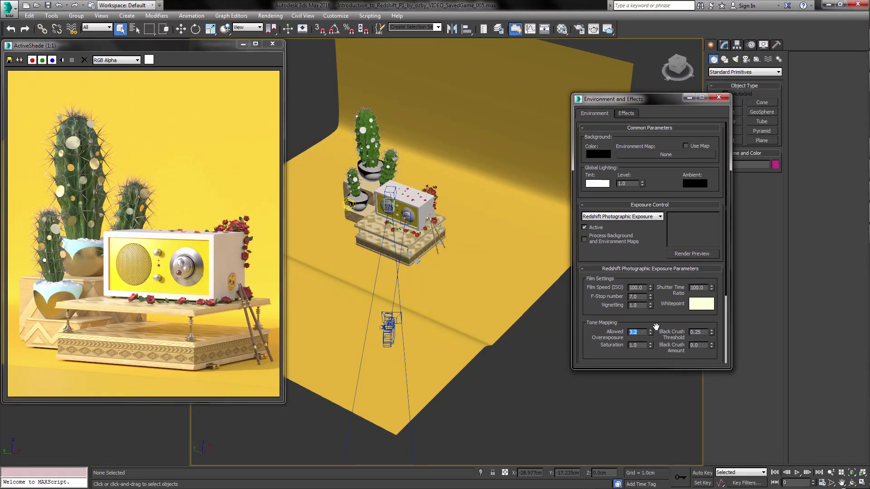
type("0.1")
key("Return")
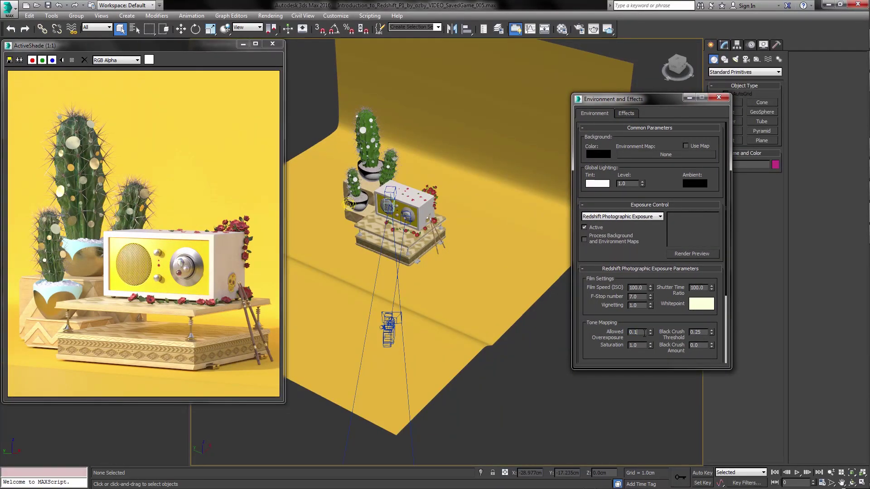
left_click_drag(202, 48, 203, 48)
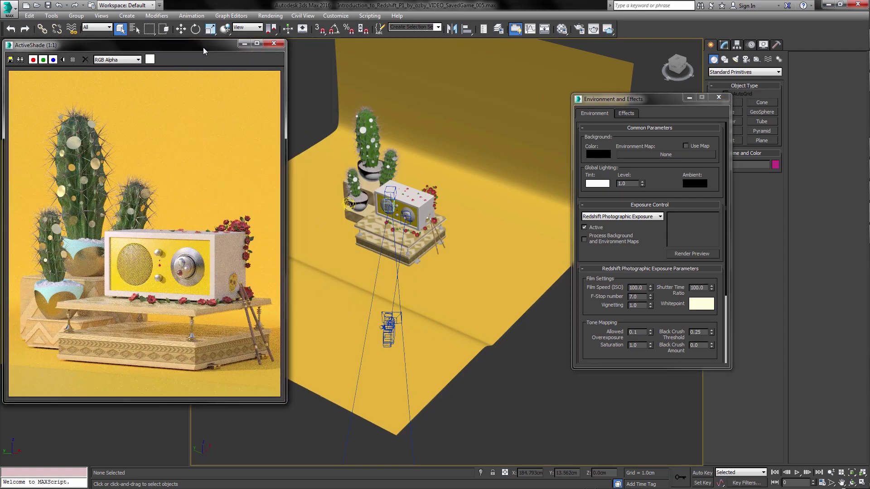
left_click(20, 59)
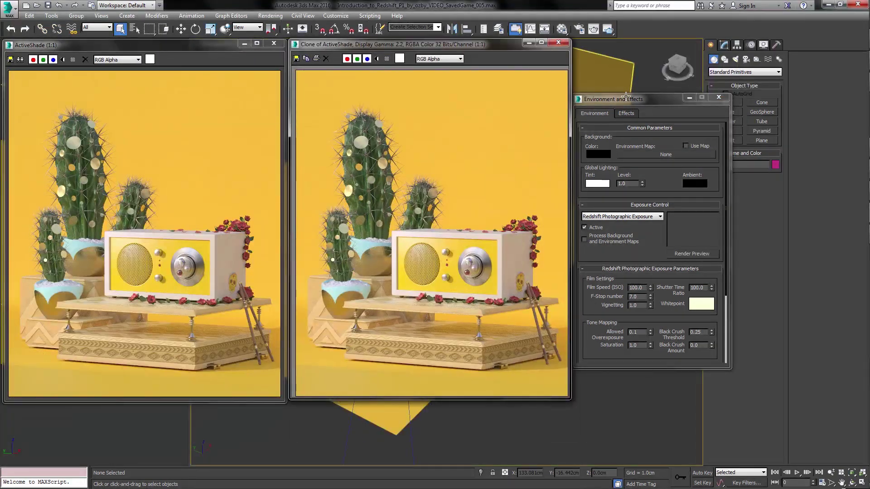
left_click_drag(627, 100, 629, 93)
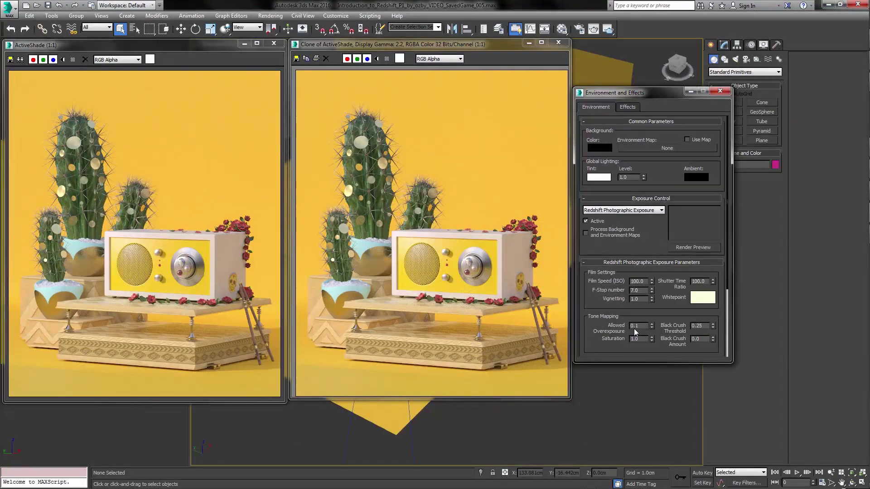
Raise Allowed Overexposure to 0.4 and zoom both renders onto the cacti to compare.
type("4")
key("Return")
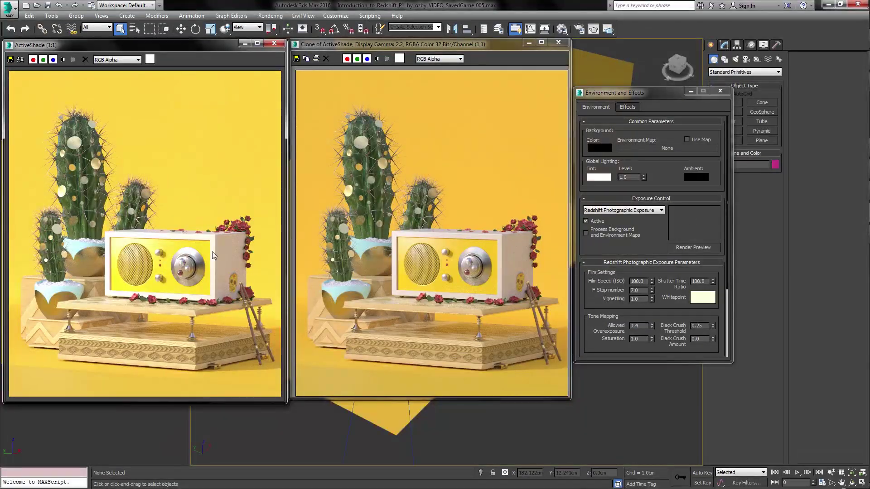
scroll(485, 270, "up", 1)
middle_click_drag(485, 269, 439, 220)
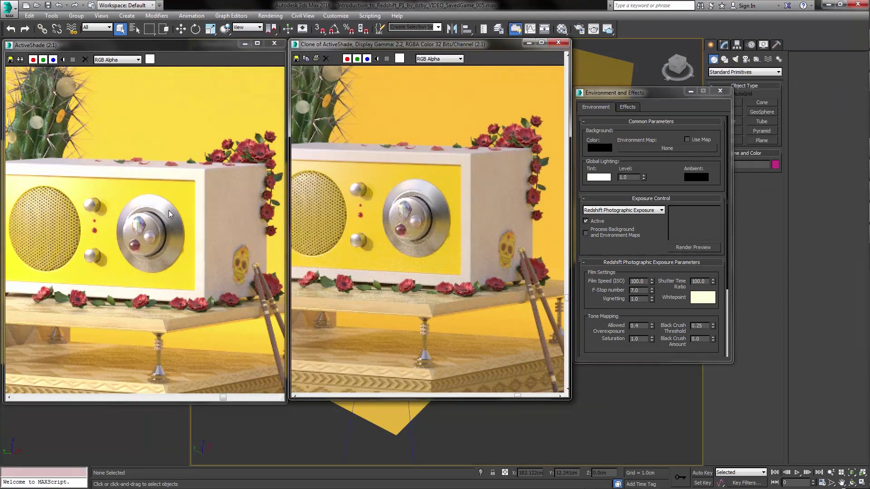
middle_click_drag(113, 136, 217, 253)
middle_click_drag(317, 168, 400, 242)
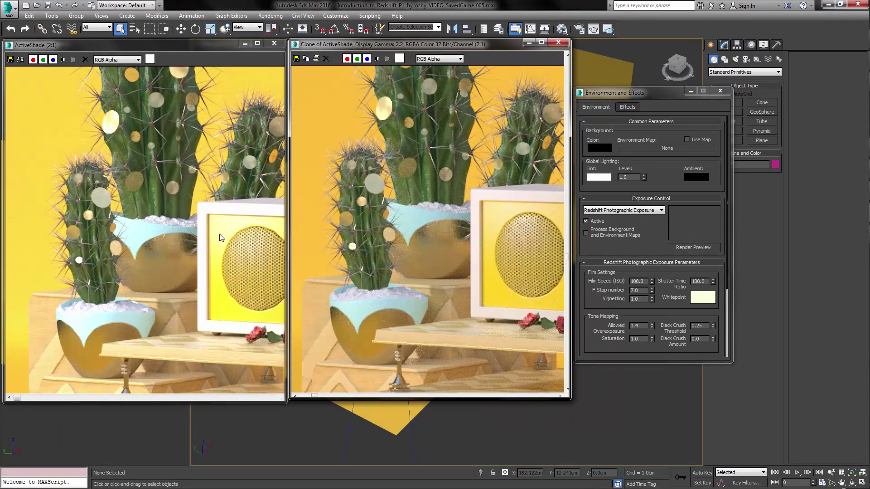
scroll(219, 234, "down", 1)
scroll(445, 221, "down", 1)
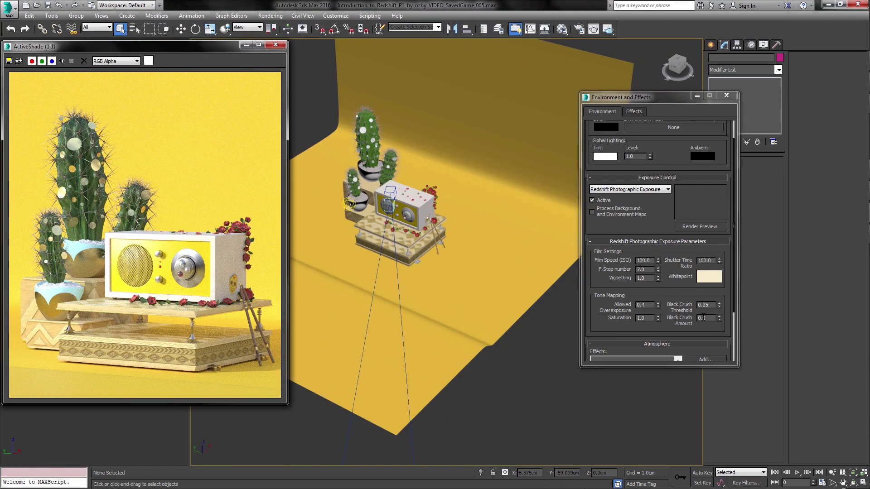
Compare Black Crush Amount 0.6 against a zoomed cloned render, then reset it to 0.0.
double_click(702, 318)
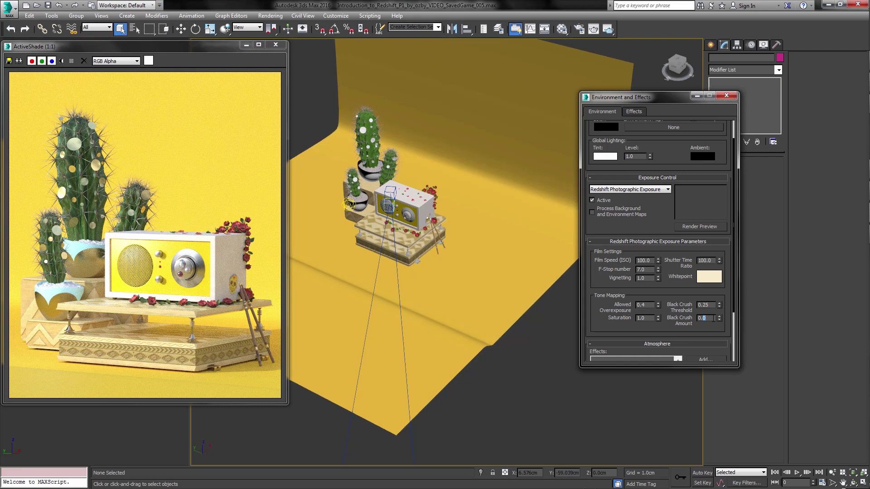
key("Return")
left_click(19, 61)
left_click_drag(347, 79, 342, 50)
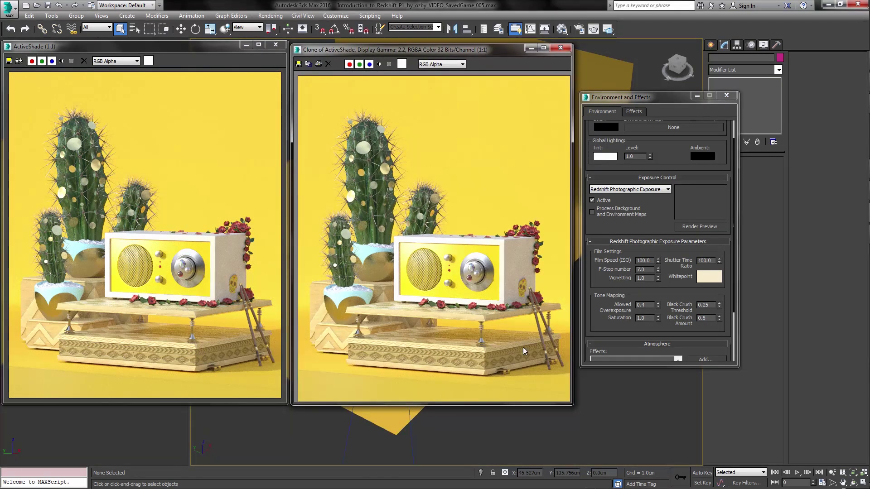
scroll(538, 363, "up", 1)
scroll(245, 366, "up", 1)
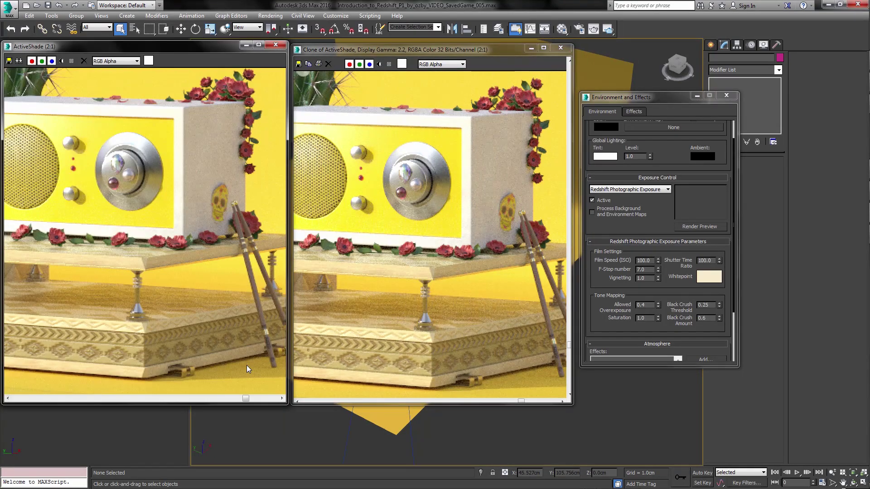
left_click(607, 30)
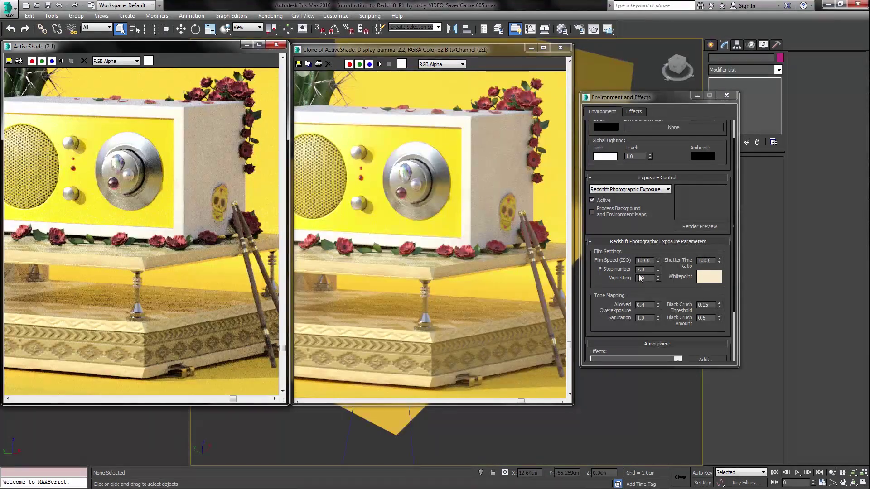
right_click(723, 319)
right_click(719, 318)
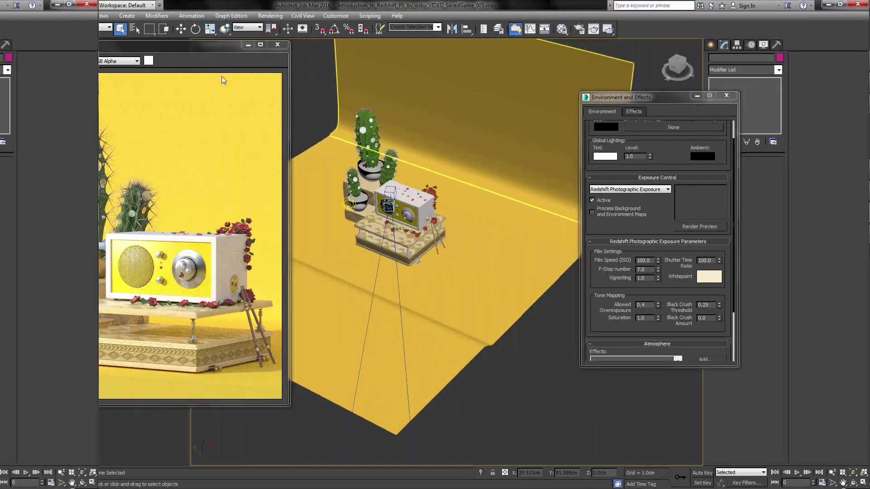
View through the CAM Bokeh Demo camera, hide the yellow backdrop, and clone the tree-background render.
left_click_drag(279, 50, 430, 47)
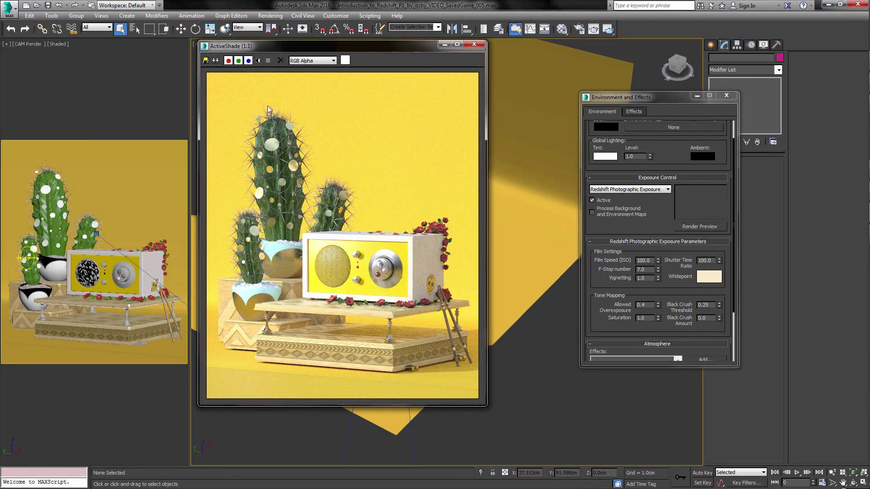
left_click(38, 44)
mouse_move(168, 54)
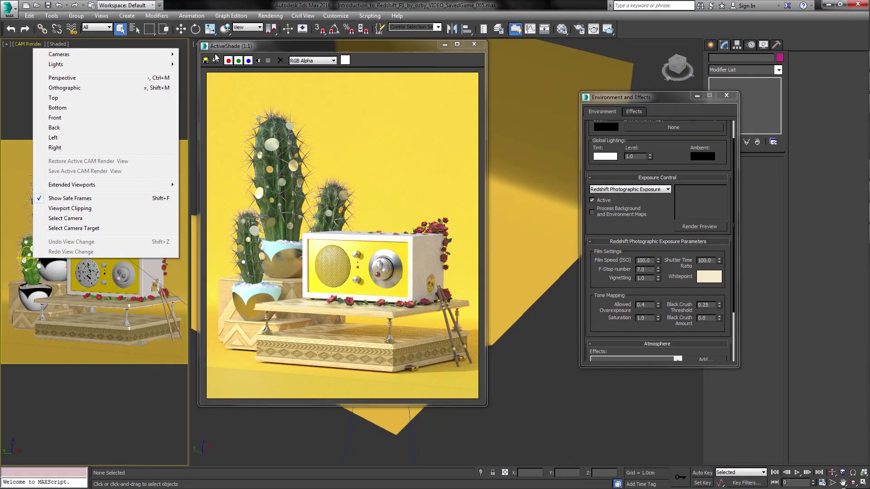
left_click(201, 54)
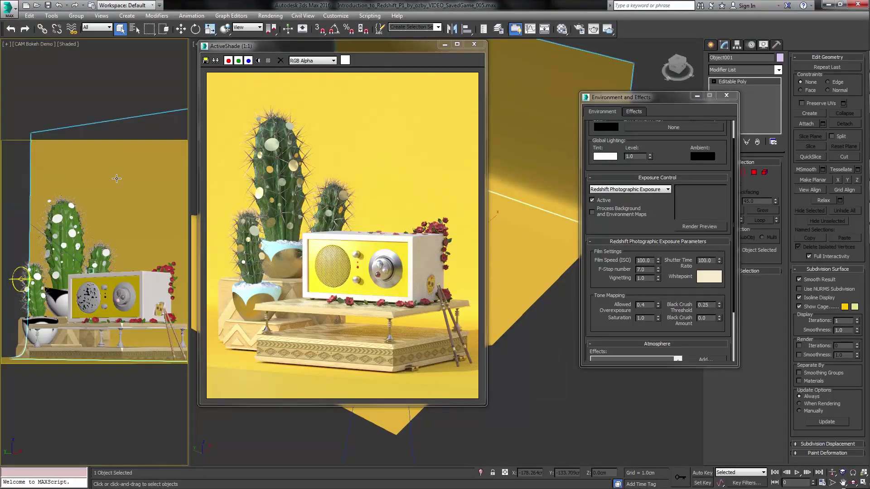
right_click(192, 156)
left_click(133, 152)
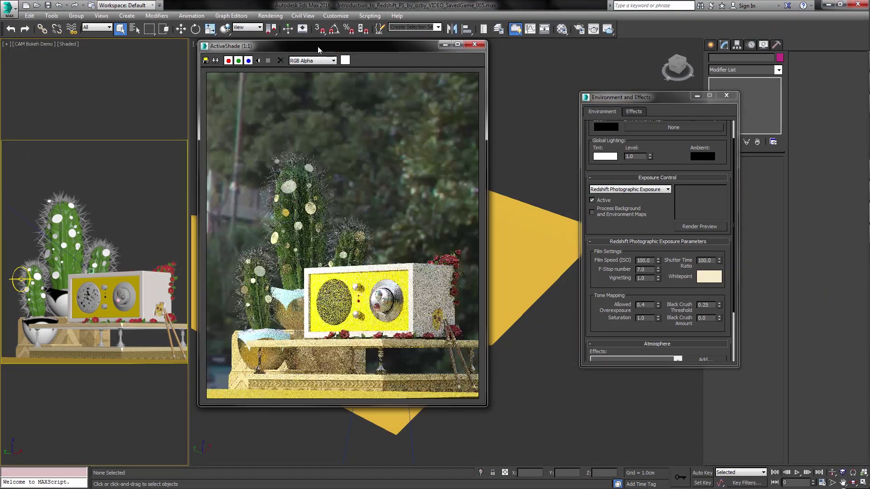
left_click_drag(317, 46, 123, 46)
left_click(19, 59)
left_click_drag(385, 80, 382, 47)
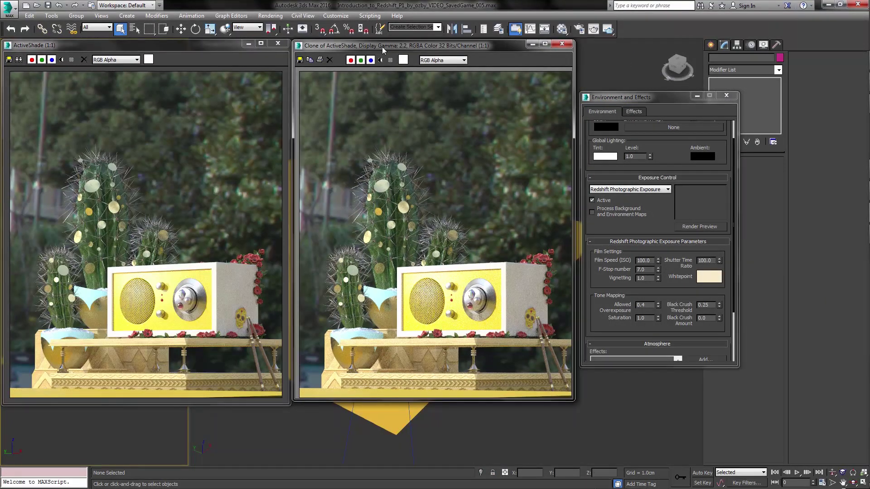
Add a Redshift Bokeh effect in the Effects settings and re-render.
left_click(634, 111)
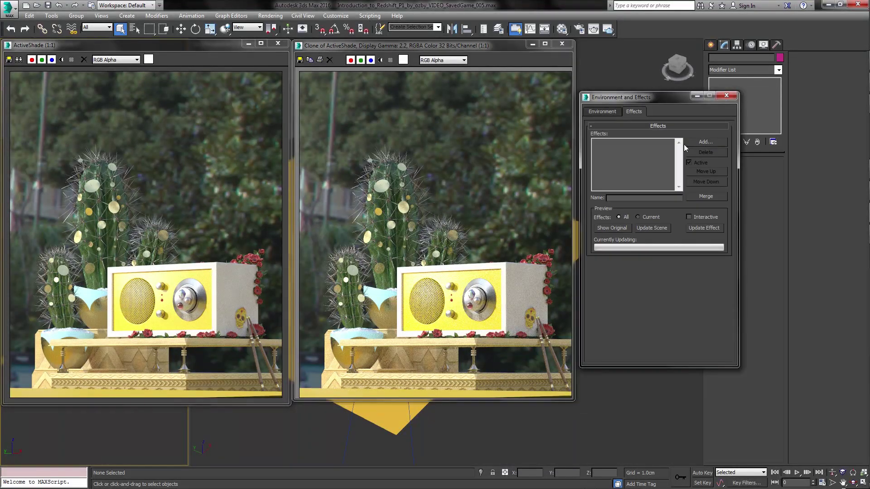
left_click(686, 144)
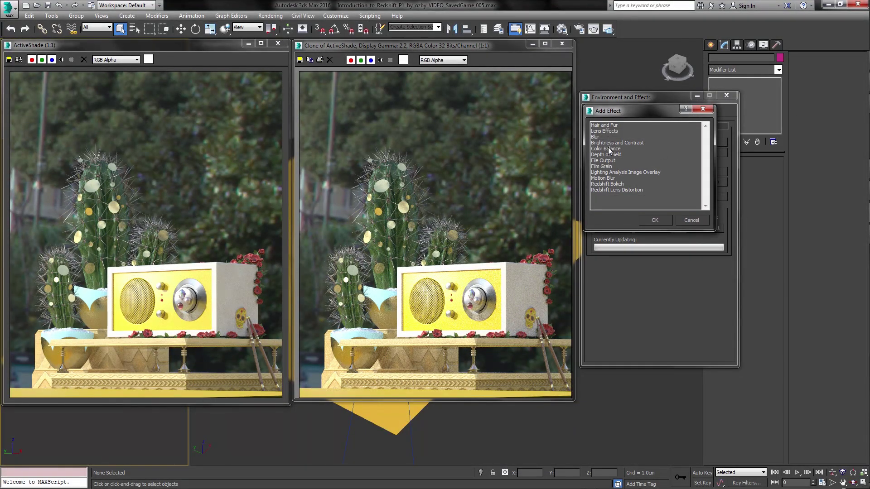
left_click(610, 184)
left_click(655, 220)
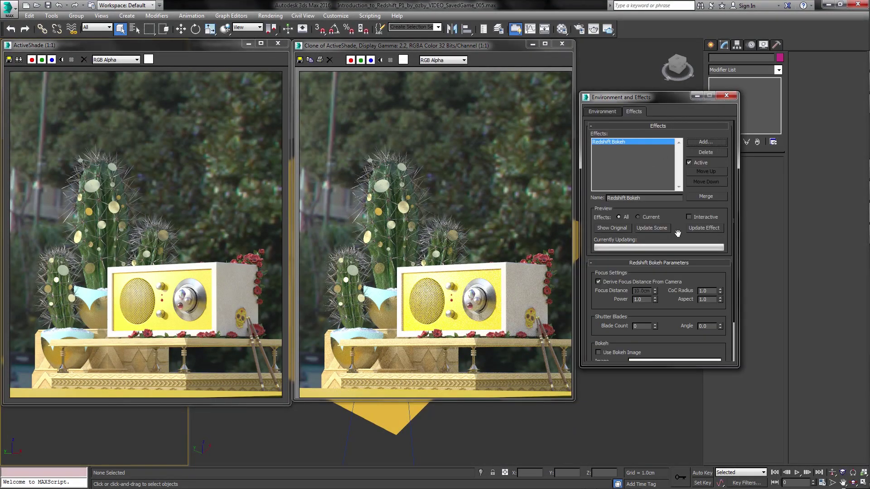
left_click(608, 28)
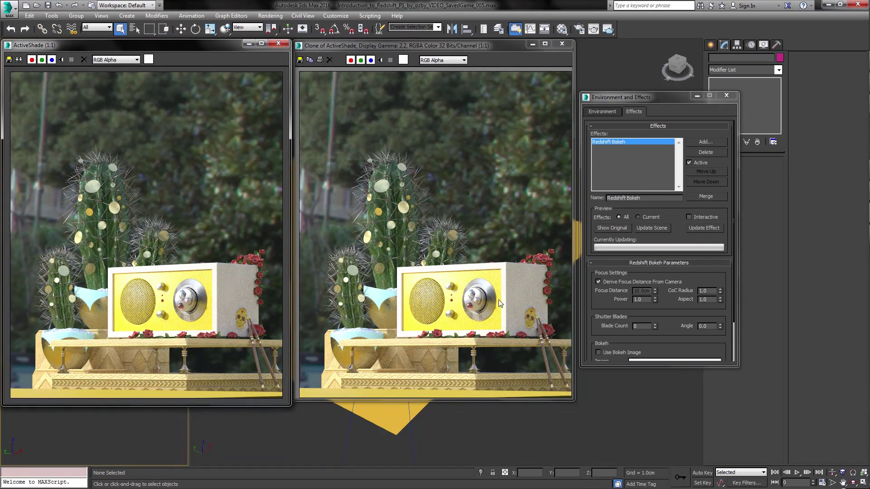
Set the Redshift Bokeh CoC Radius to 12, then 22, and refresh the render.
double_click(707, 290)
type("12")
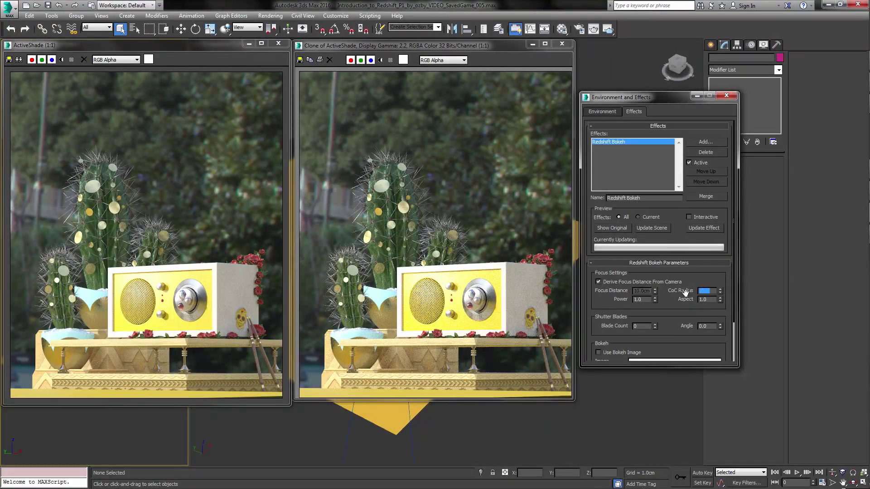
key("Return")
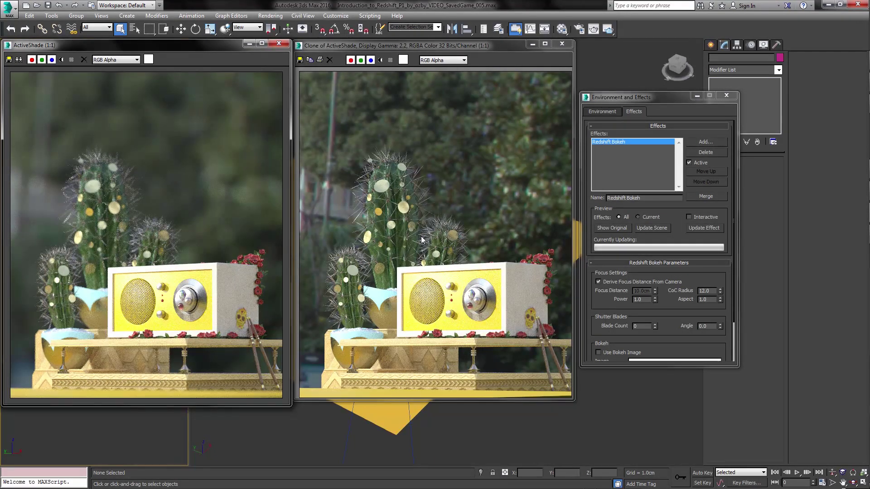
double_click(705, 291)
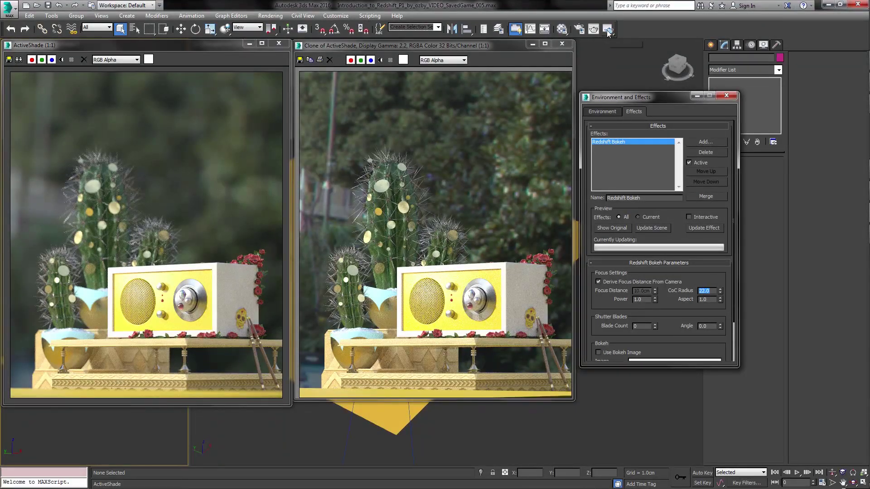
left_click(234, 179)
Clone the stronger-blur render and place the copy over the first one.
scroll(232, 185, "up", 1)
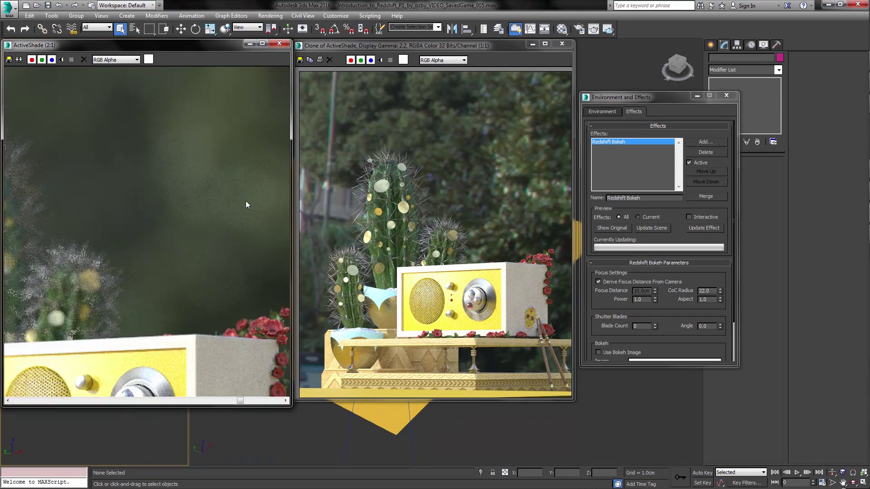
scroll(251, 198, "down", 1)
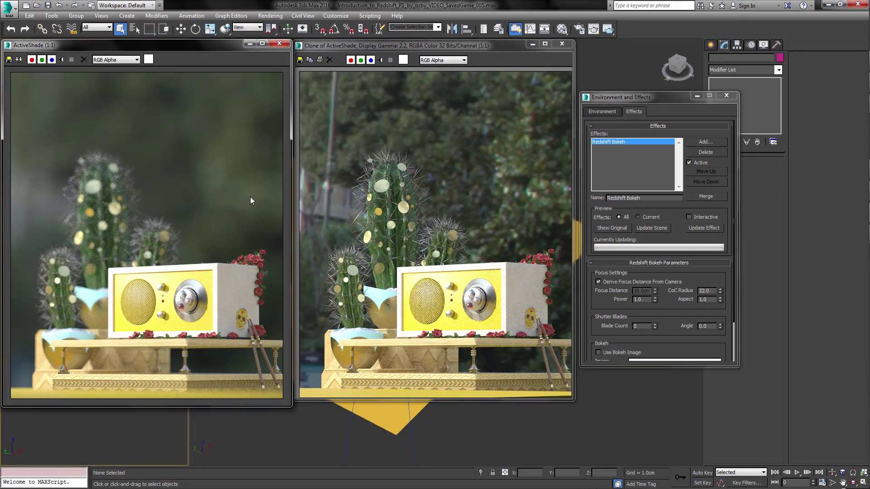
left_click(18, 59)
left_click_drag(547, 73, 545, 43)
Zoom both render windows in, align the clone's close-up, and set Bokeh Blade Count to 5.
left_click(616, 307)
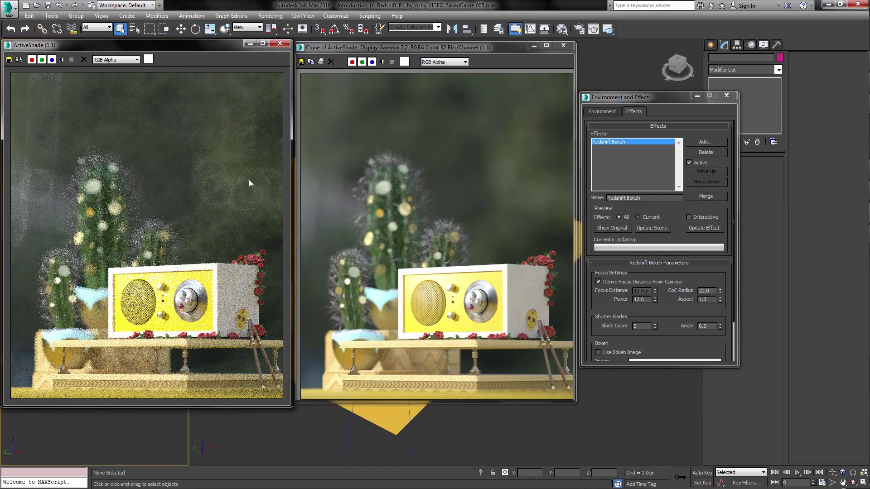
scroll(249, 195, "up", 1)
scroll(459, 198, "up", 1)
middle_click_drag(459, 201, 491, 211)
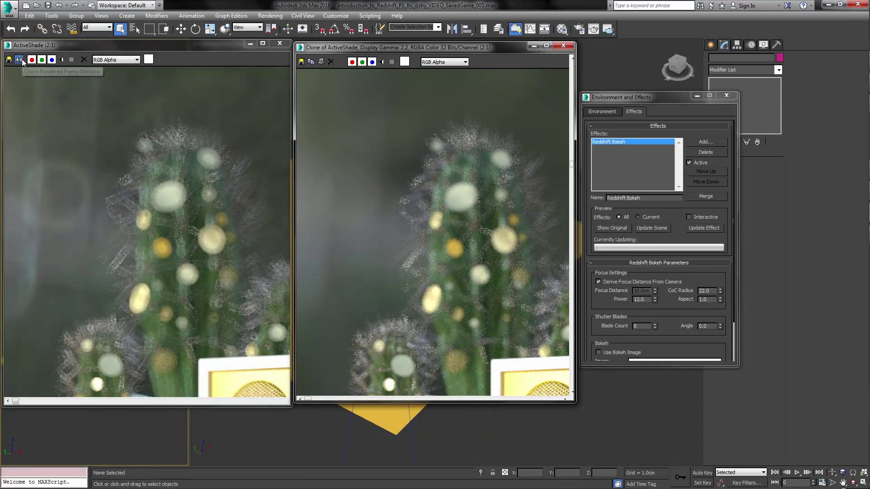
left_click(442, 76)
left_click_drag(442, 76, 437, 44)
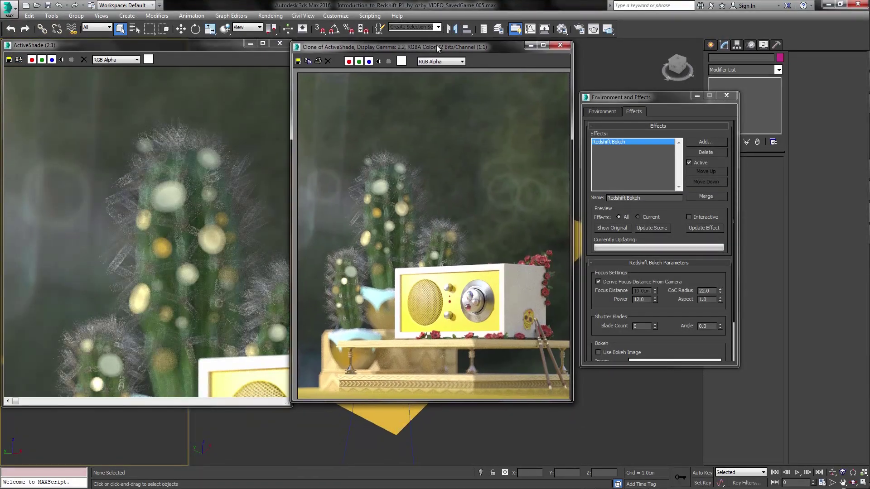
scroll(354, 181, "up", 1)
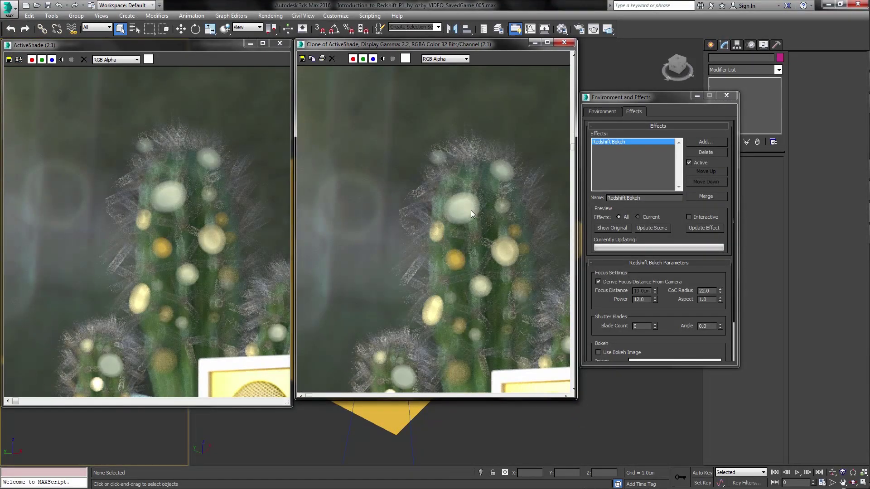
left_click(634, 327)
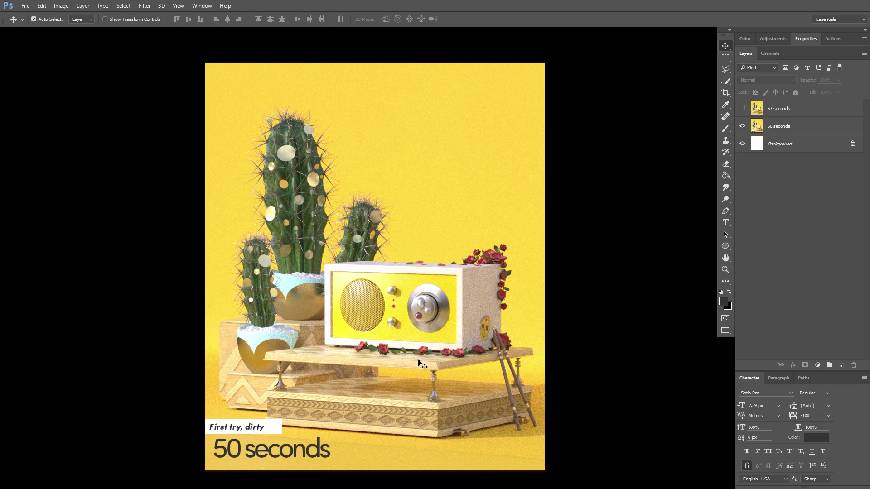
Zoom in on the radio and toggle the 53 seconds layer off and on twice to compare.
key("ctrl+space")
left_click(493, 314, "ctrl")
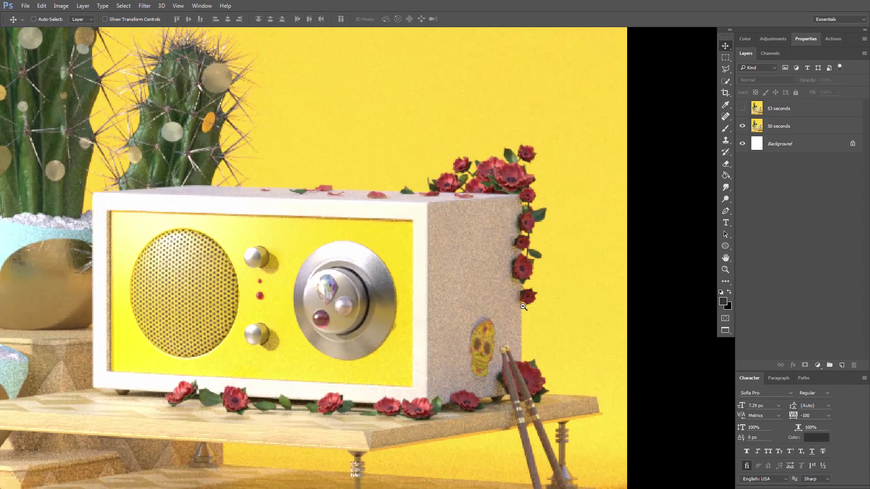
left_click_drag(503, 336, 586, 147)
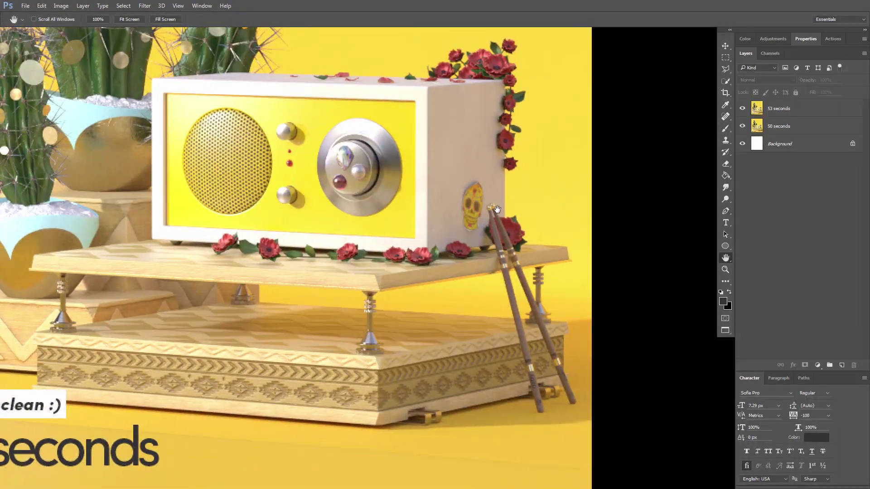
left_click(744, 107)
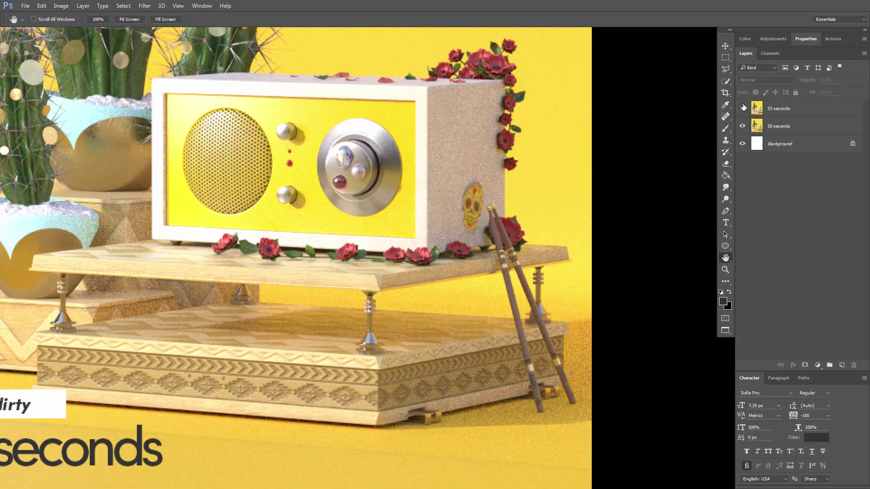
left_click(744, 107)
left_click(743, 108)
left_click(743, 107)
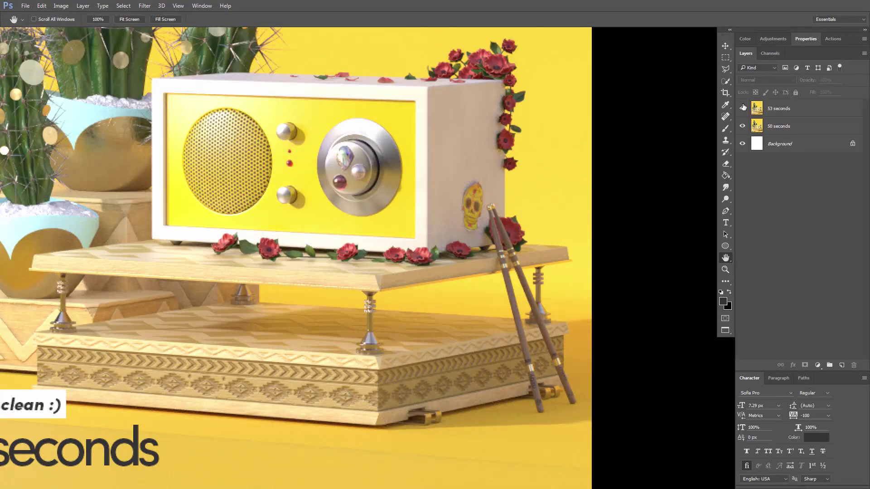
scroll(516, 189, "down", 1, "alt")
Show the Reflections = 512 layer and the top Global Illumination layer.
scroll(516, 189, "down", 2, "alt")
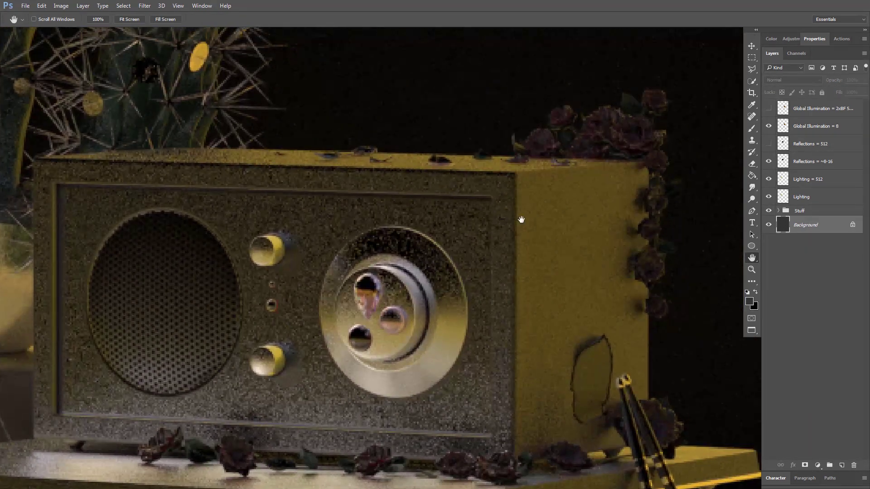
left_click(767, 145)
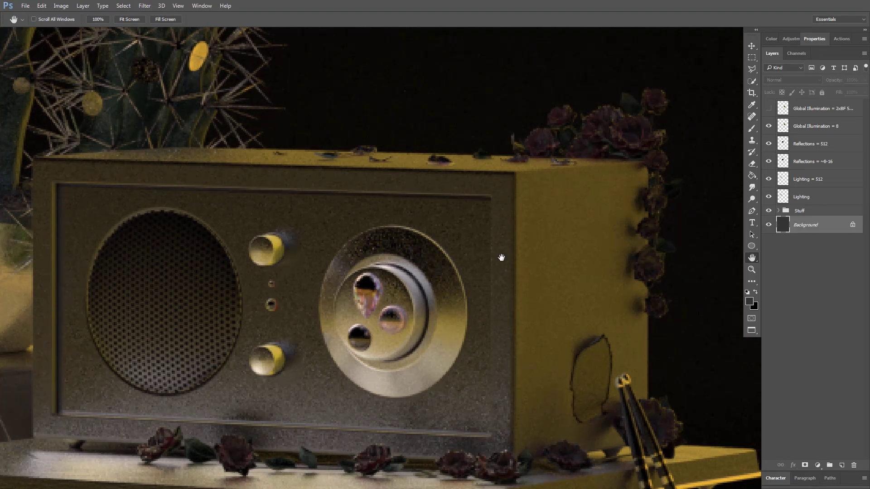
scroll(374, 265, "right", 10, "ctrl")
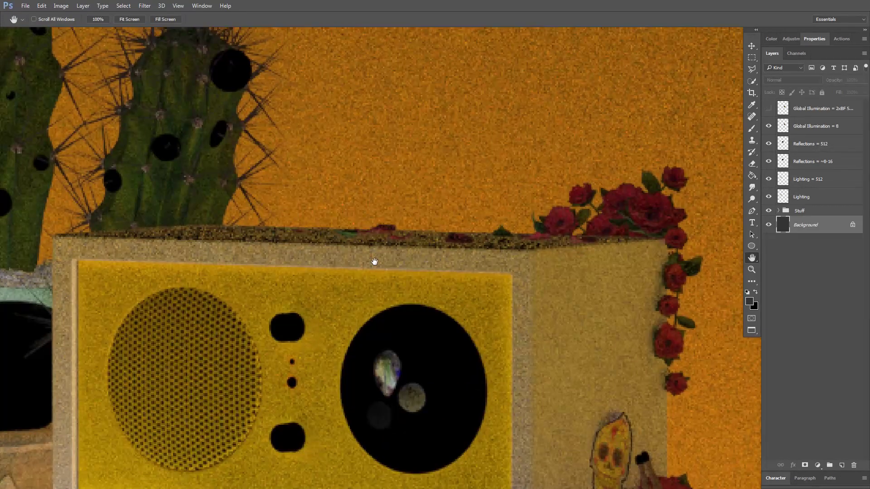
left_click(770, 108)
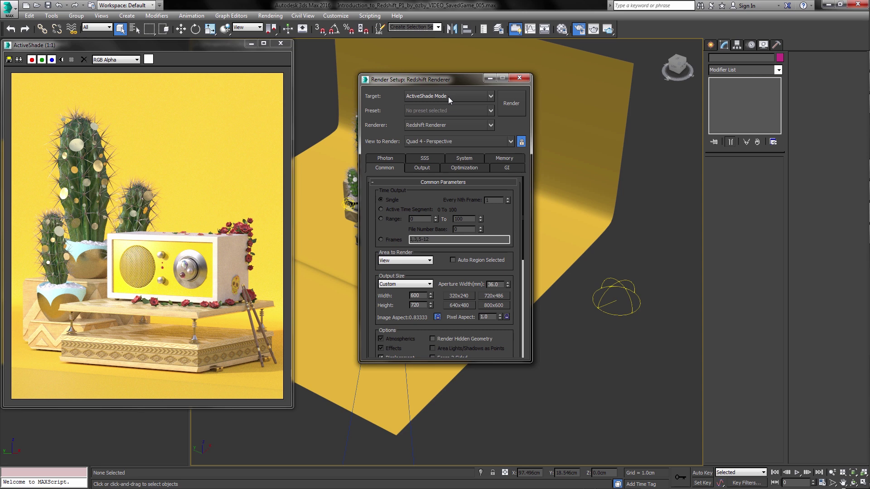
Set the render Target to Production Rendering Mode.
left_click(448, 97)
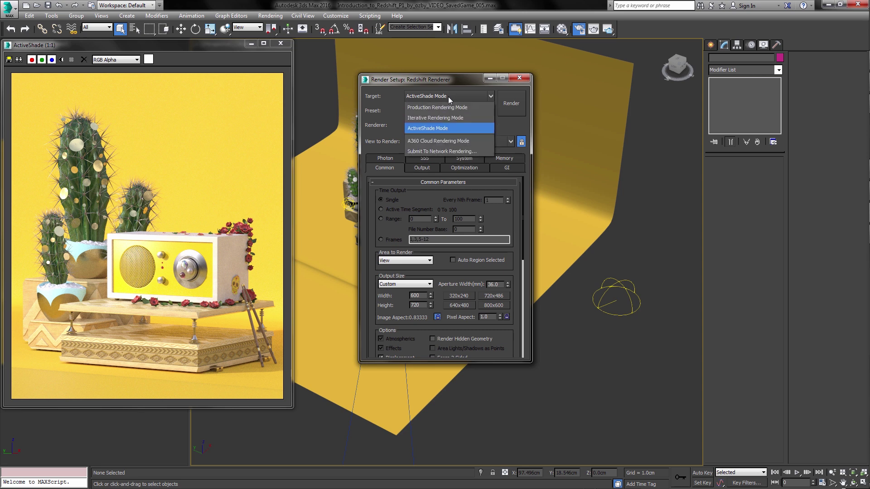
left_click(447, 108)
left_click(408, 168)
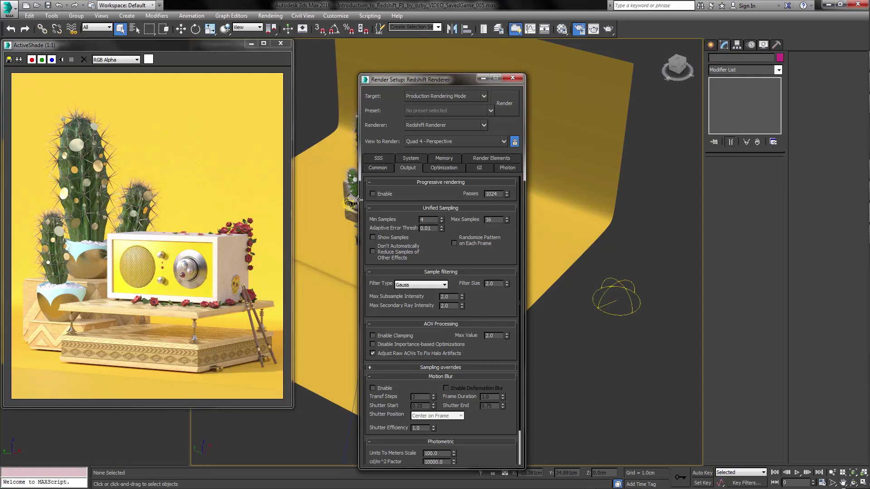
scroll(402, 194, "down", 1)
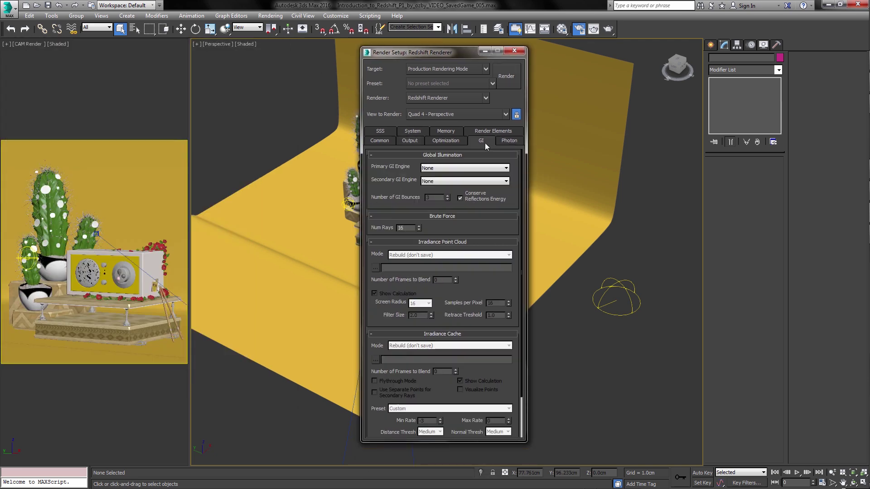
Set both Primary and Secondary GI Engines to Brute Force and render the camera view.
left_click(446, 169)
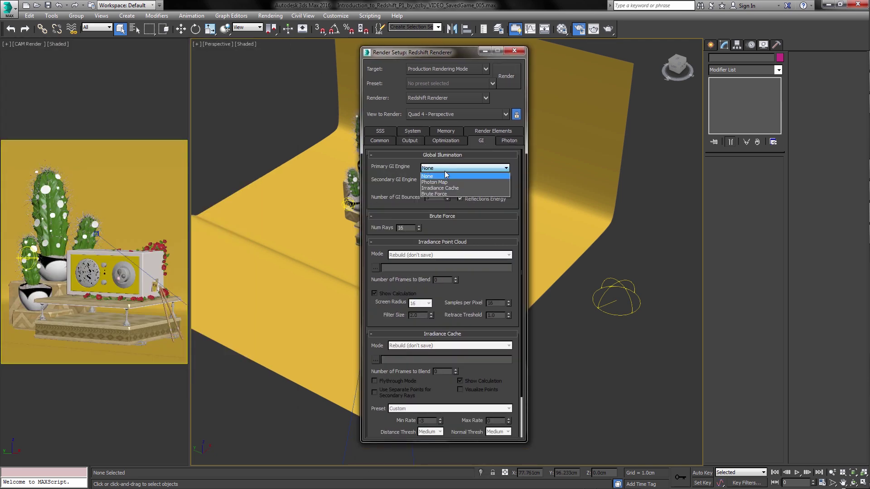
left_click(442, 194)
left_click(444, 181)
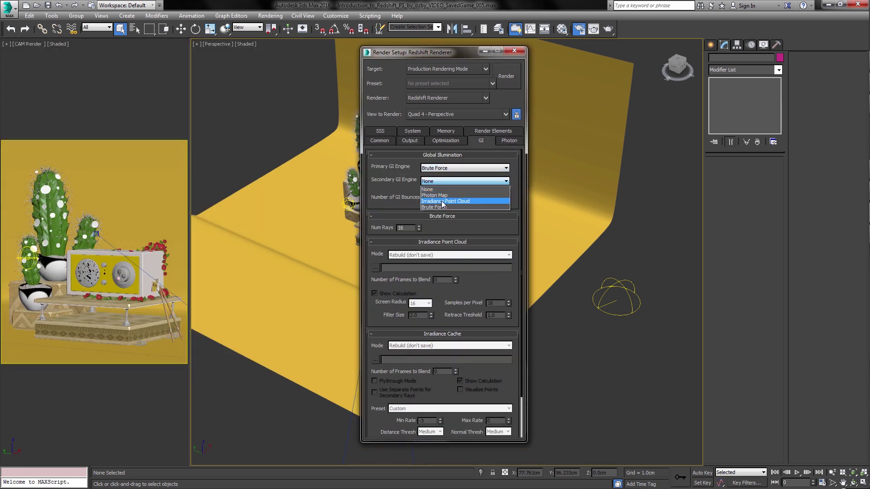
left_click(441, 208)
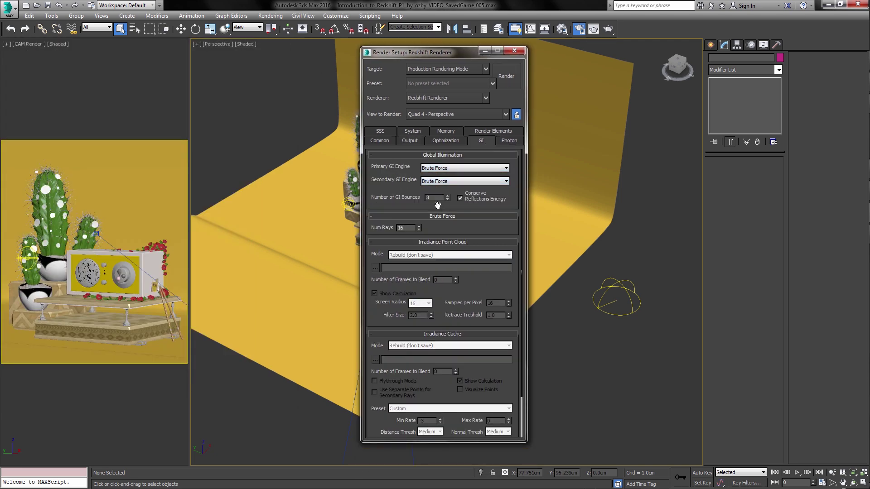
left_click(387, 140)
left_click(504, 81)
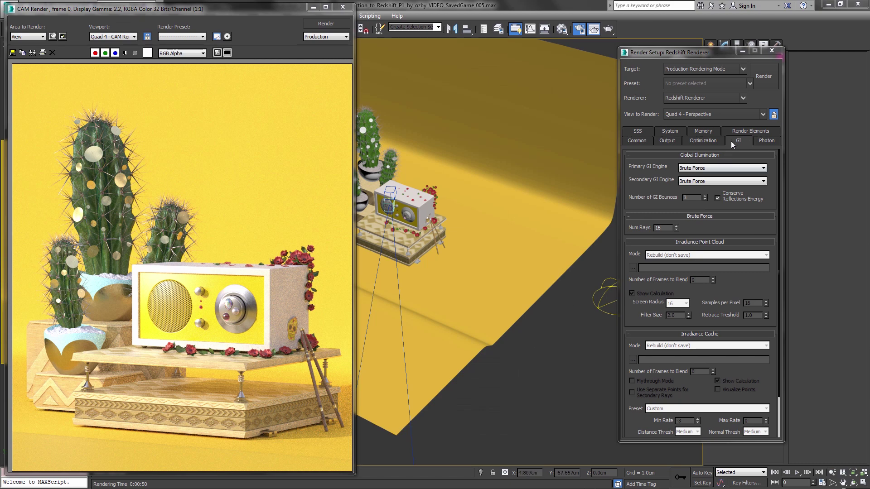
Set both Primary and Secondary GI Engines to None.
left_click(736, 131)
left_click(729, 130)
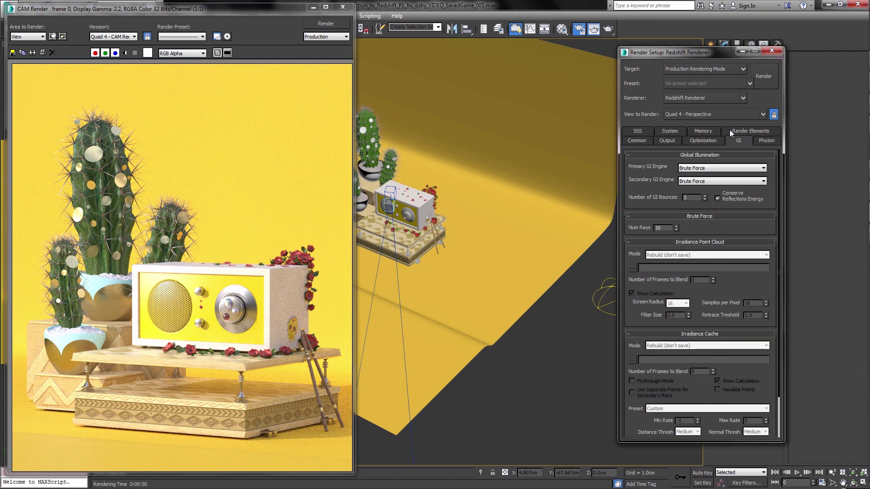
left_click(714, 171)
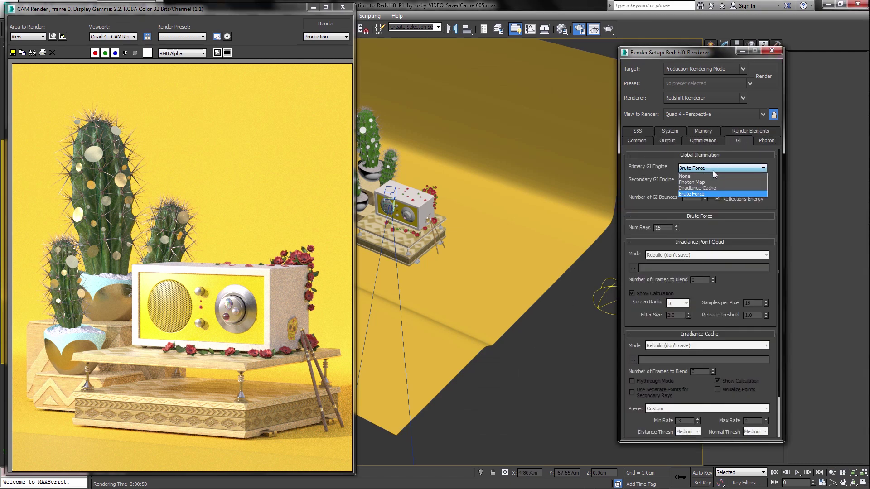
left_click(709, 176)
left_click(707, 182)
left_click(703, 190)
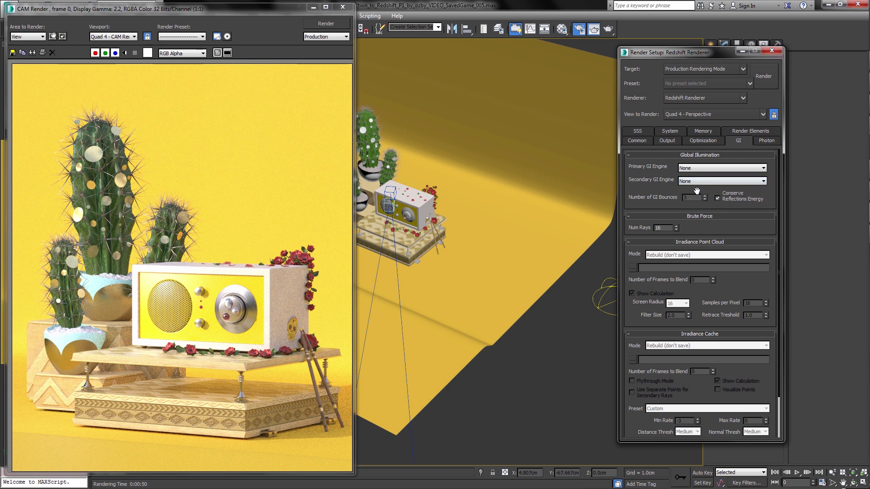
Disable reflections in Global Overrides, check the System bucket size, and re-render.
left_click(700, 141)
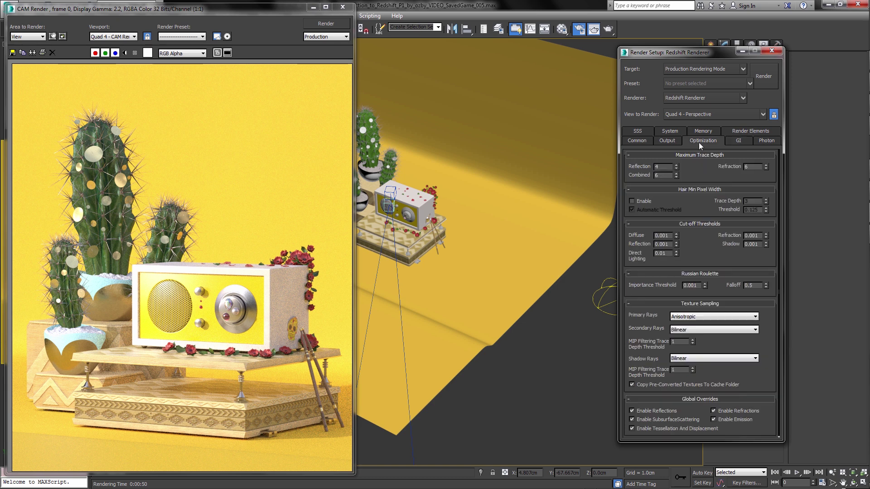
left_click(654, 408)
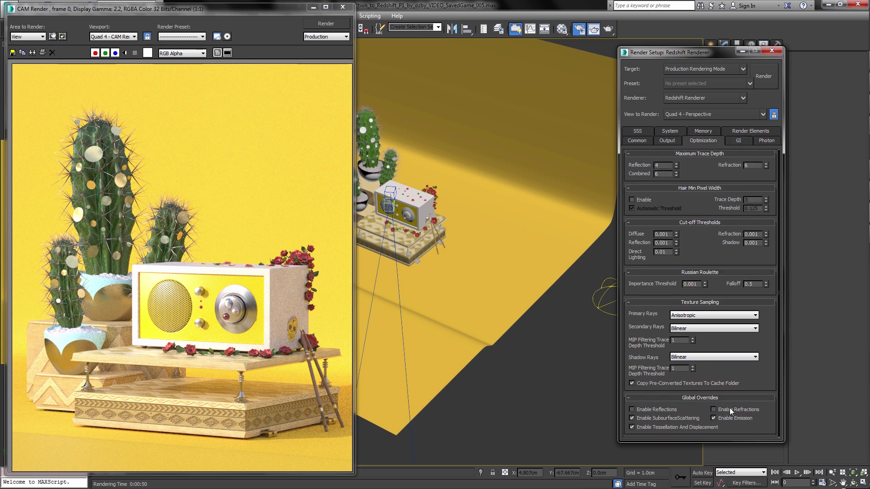
left_click(678, 132)
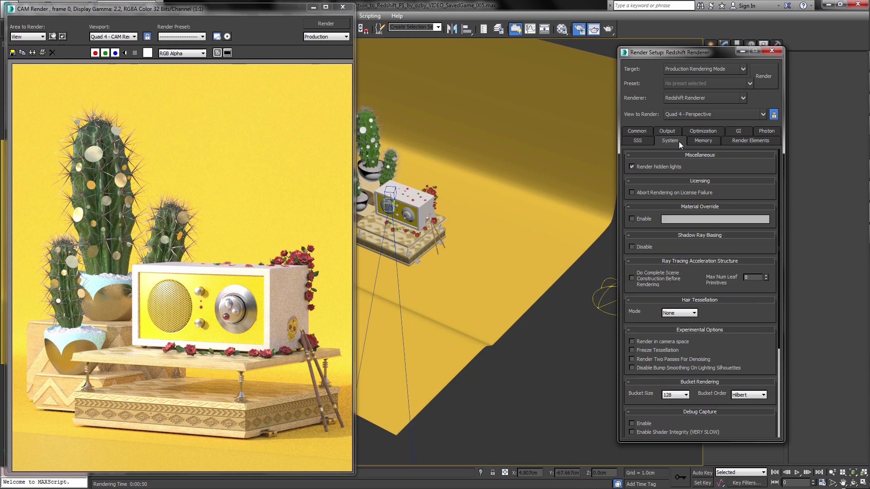
left_click(677, 395)
left_click(646, 131)
left_click(764, 76)
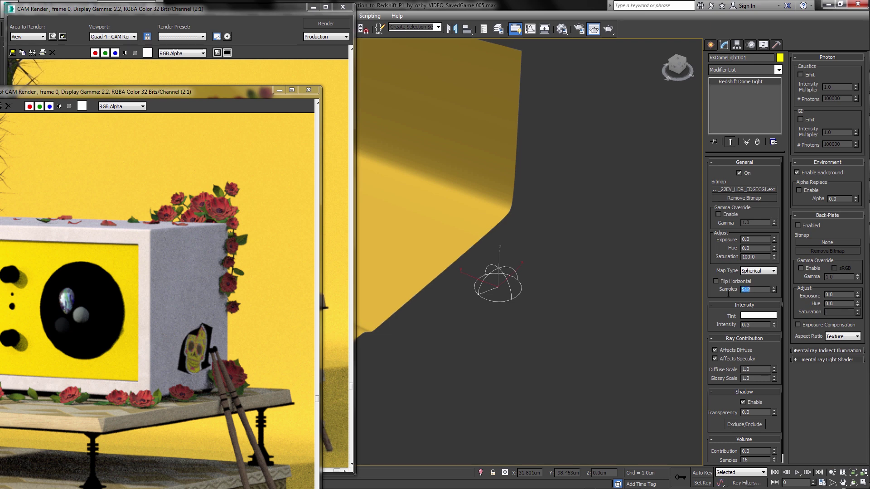
Give the area light 16 samples.
left_click(606, 258)
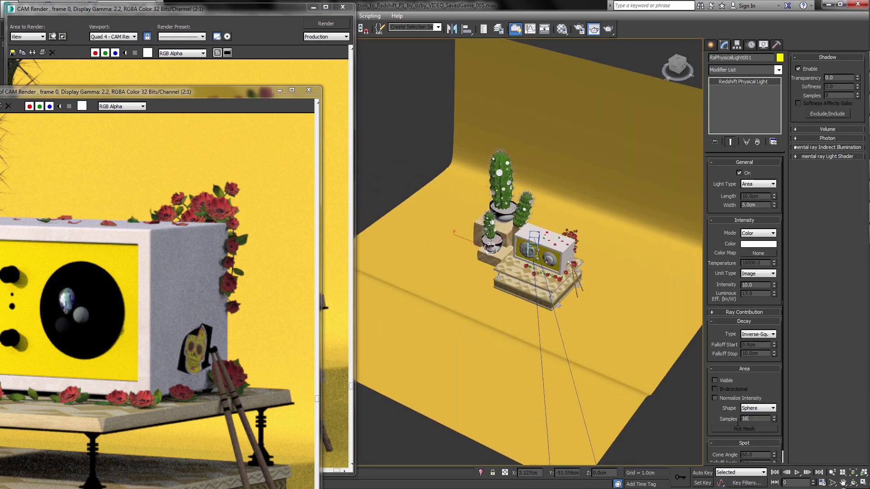
key("Return")
left_click(691, 406)
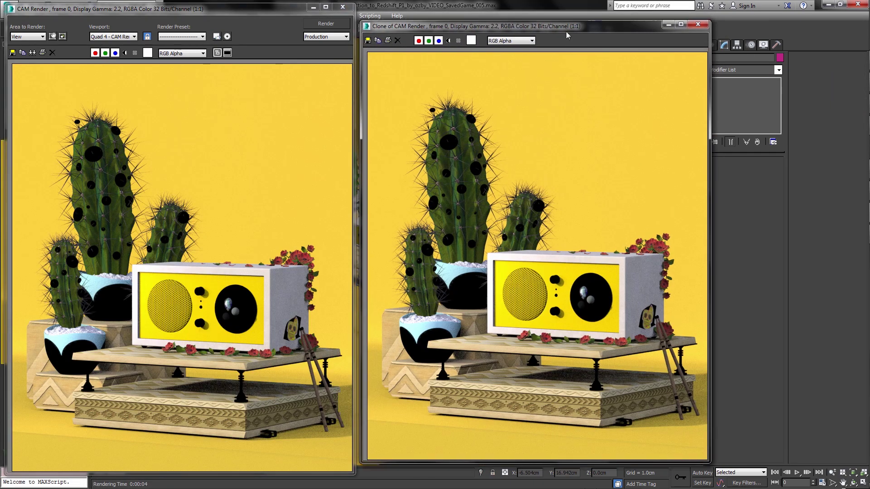
Move the clone aside, re-render the camera view, and zoom both frame buffers to compare.
left_click_drag(567, 36, 563, 52)
key("shift+q")
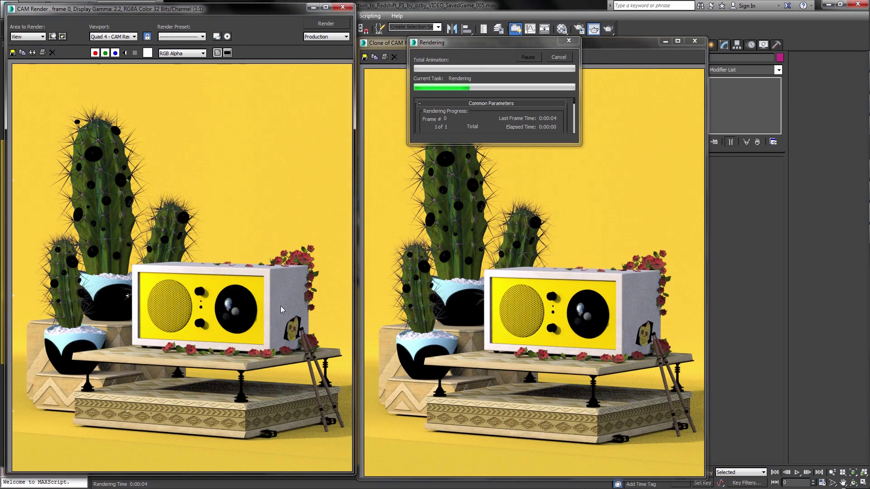
scroll(287, 303, "up", 1)
left_click(624, 306)
scroll(640, 306, "up", 1)
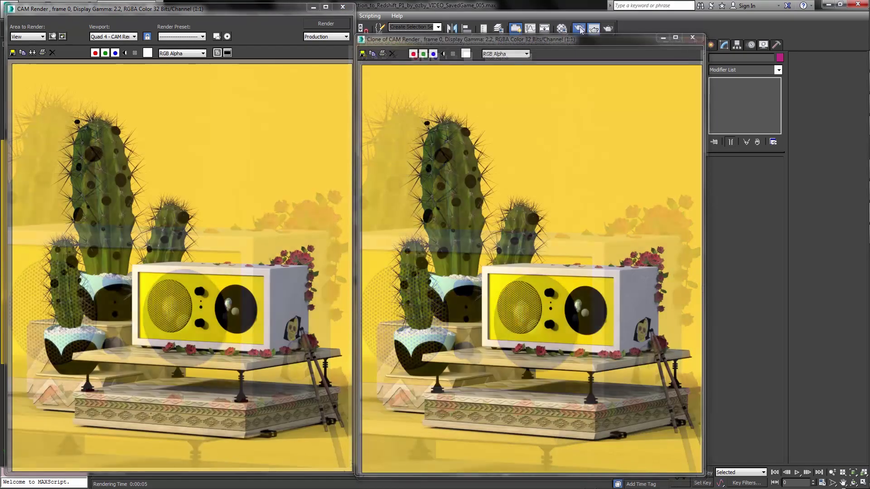
Set the radio Front Panel sub-material's Reflection Samples to 256.
key("F10")
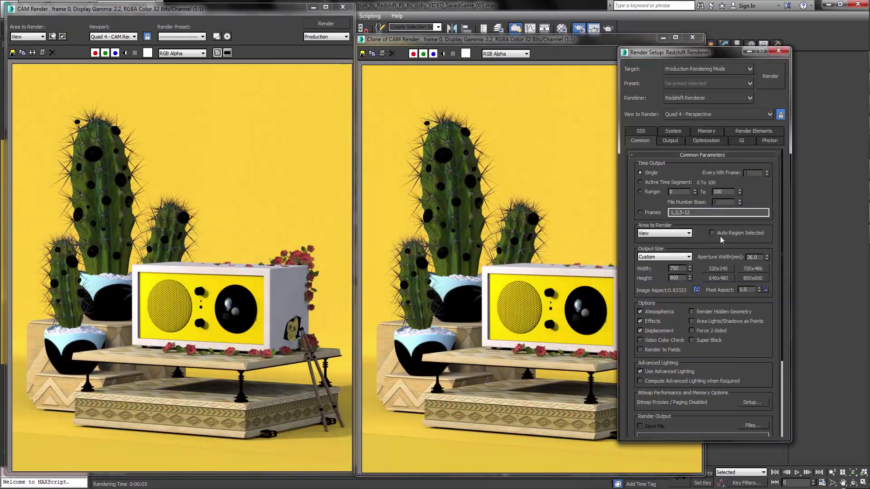
left_click(697, 141)
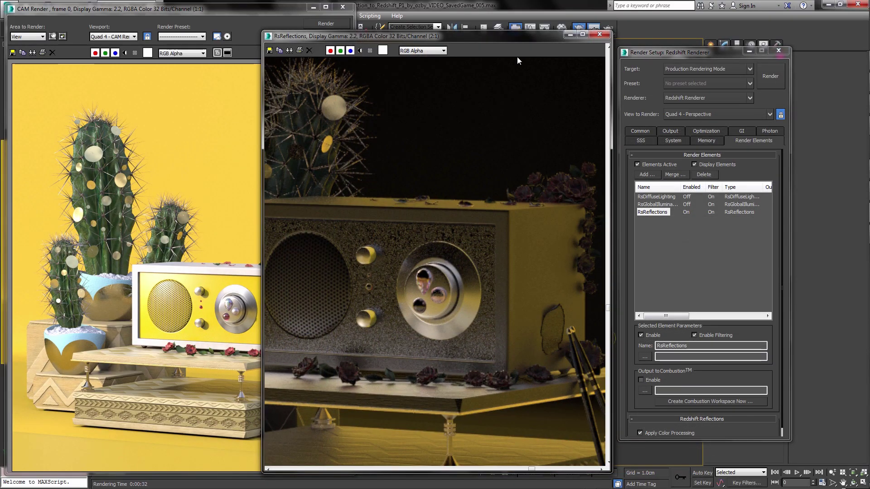
key("m")
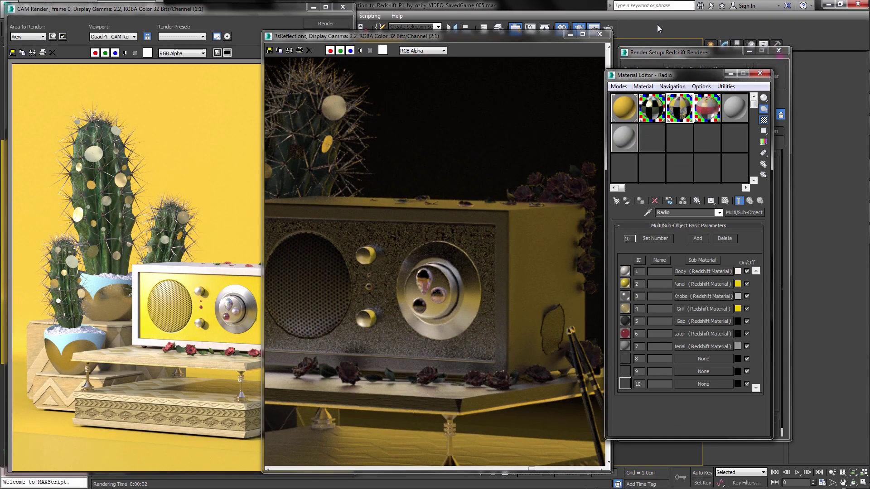
left_click(692, 284)
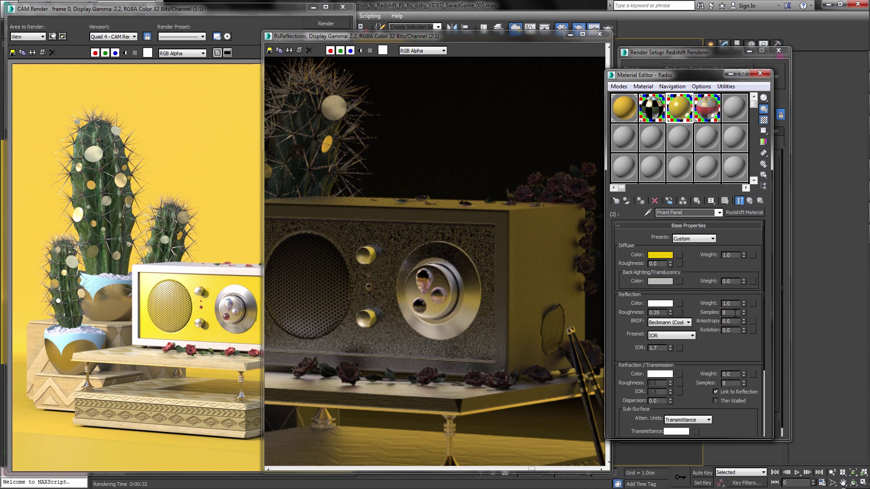
type("256")
key("Return")
Clone the reflections render, re-render, and place the clone beside the new RsReflections pass.
left_click(289, 51)
middle_click_drag(464, 206, 464, 164)
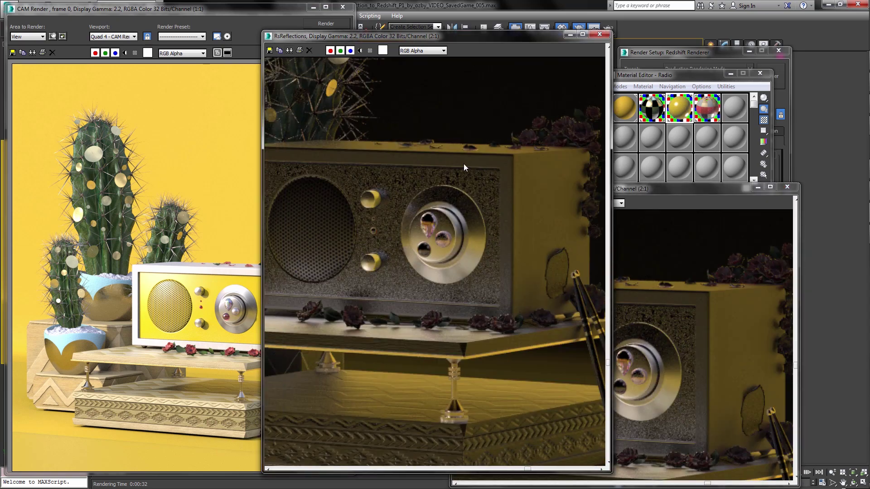
left_click(604, 28)
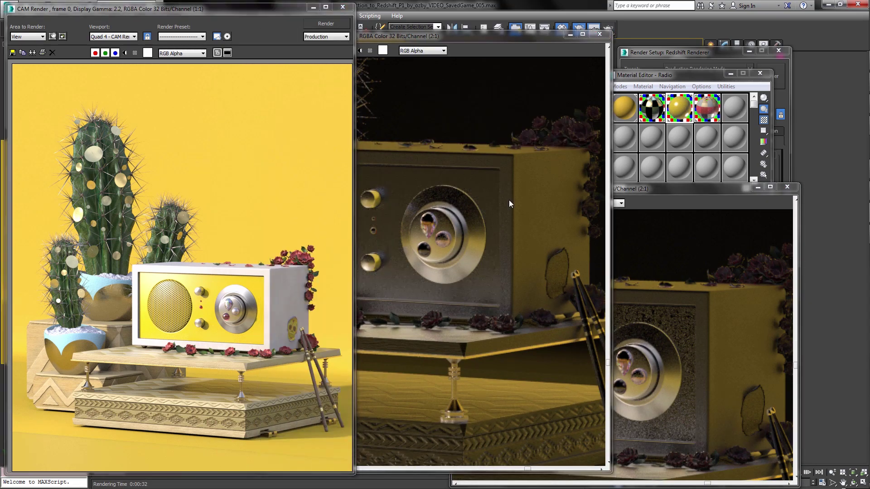
left_click(701, 185)
mouse_move(702, 187)
left_mouse_down()
mouse_move(329, 175)
mouse_move(209, 80)
left_mouse_up()
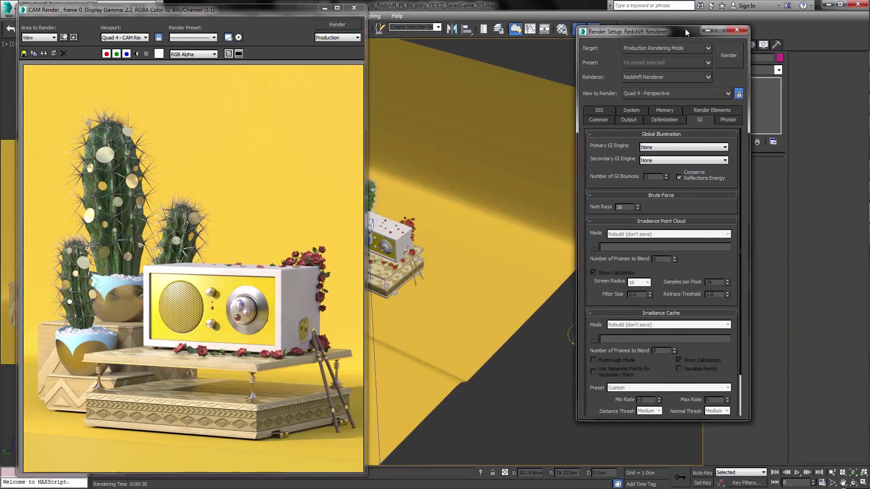
Set Primary and Secondary GI Engines to Brute Force and render the scene.
left_click_drag(686, 29, 715, 29)
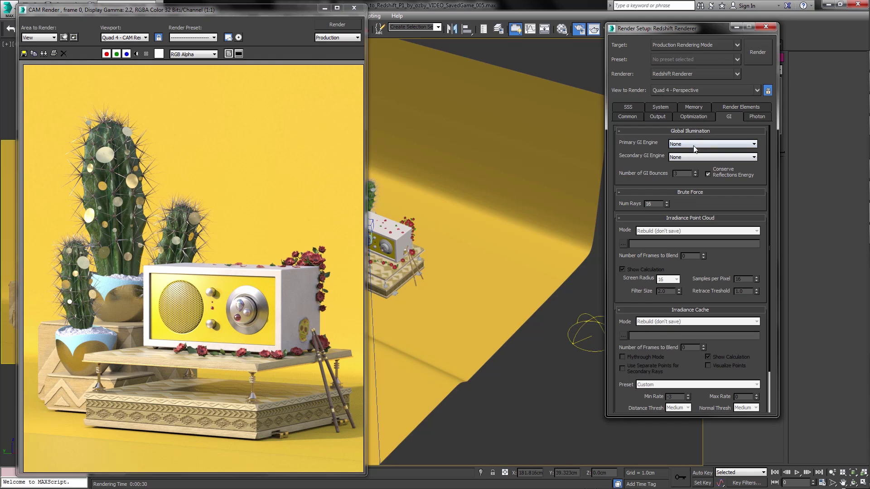
left_click(693, 145)
left_click(690, 170)
left_click(689, 158)
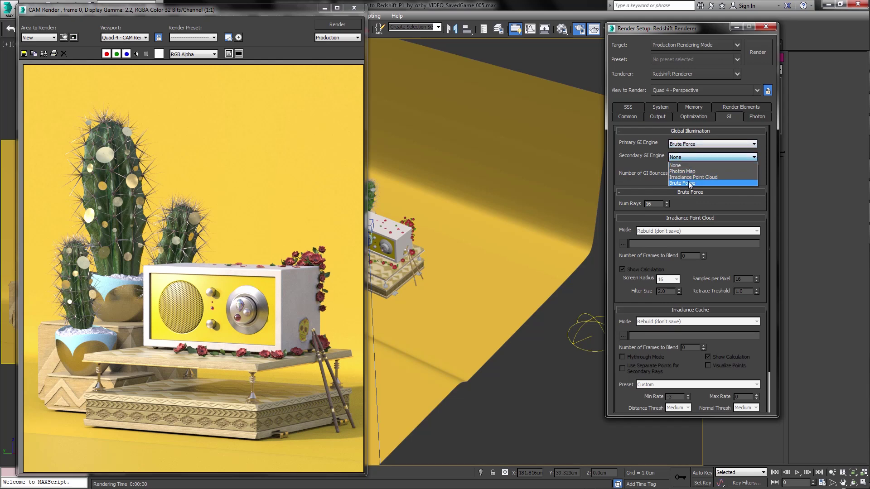
left_click(690, 183)
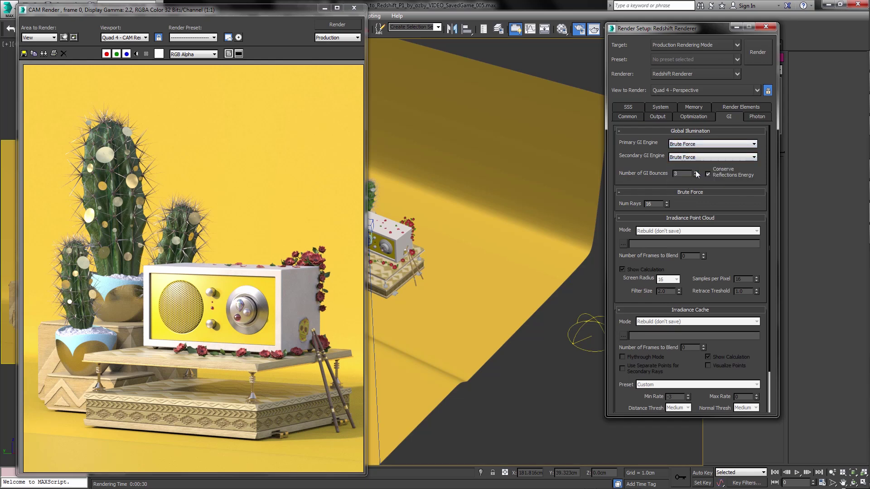
left_click(754, 58)
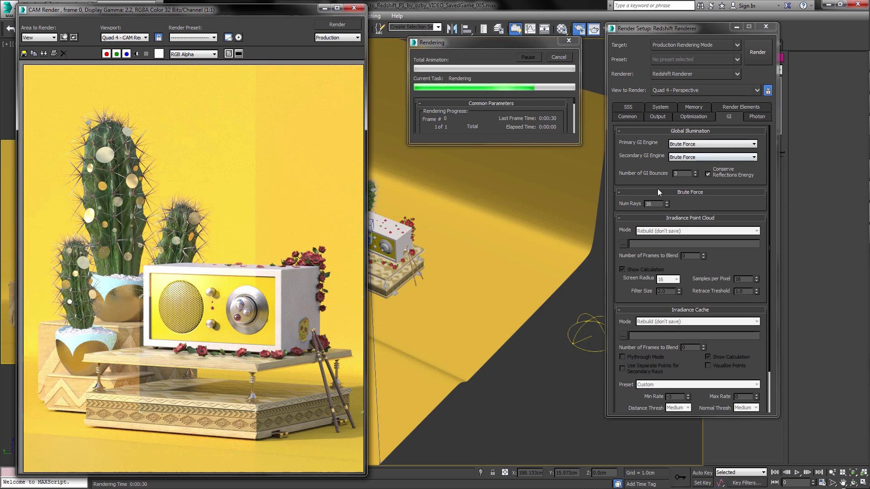
Clone the noisy GI pass, re-render with 512 rays, and place the result beside the clone.
scroll(158, 387, "up", 1)
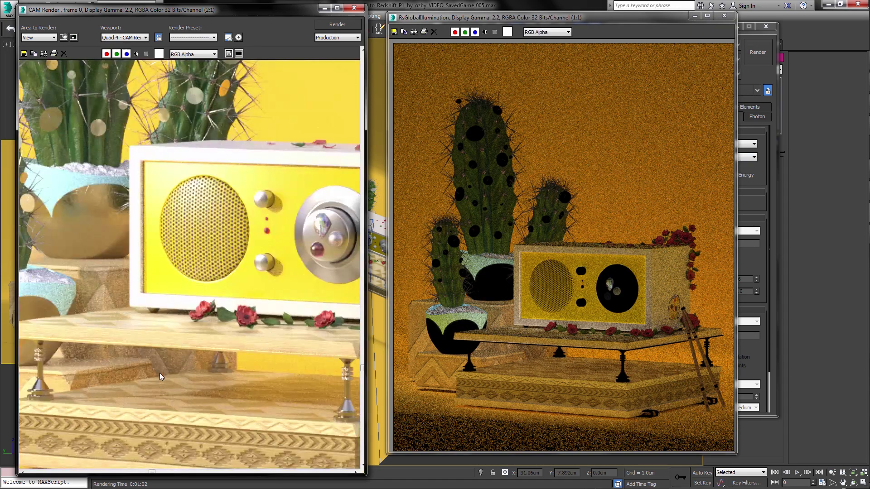
middle_click_drag(120, 354, 193, 304)
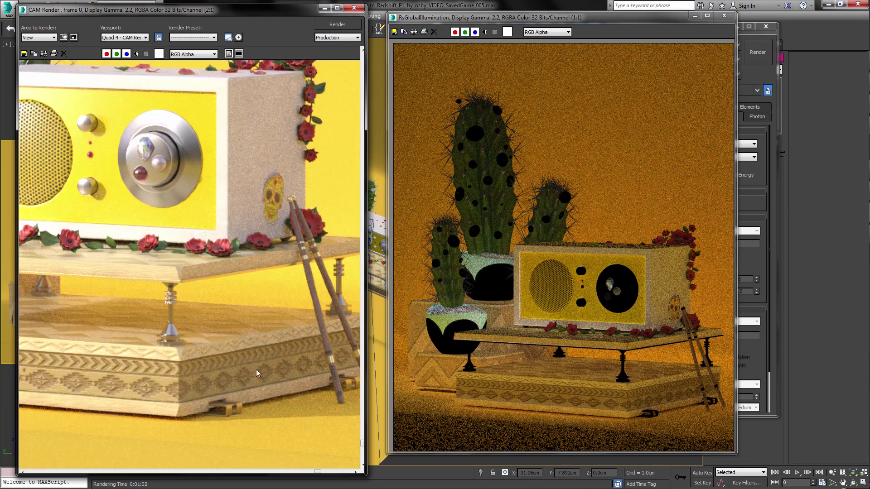
scroll(319, 309, "down", 1)
left_click(404, 31)
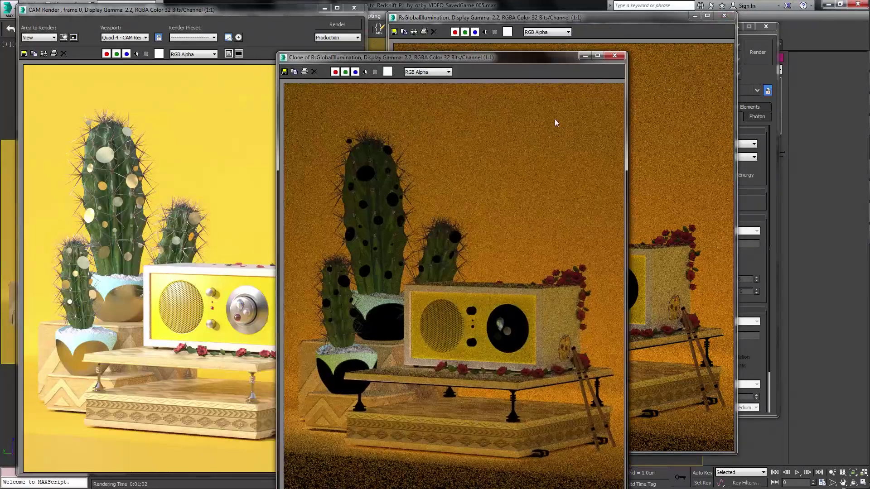
left_click_drag(534, 55, 639, 457)
left_click_drag(634, 17, 403, 43)
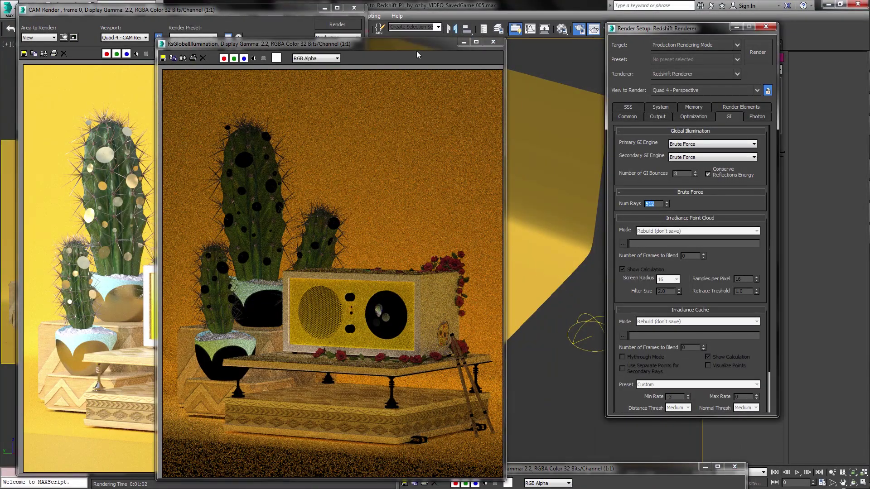
left_click_drag(431, 47, 645, 16)
left_click(337, 24)
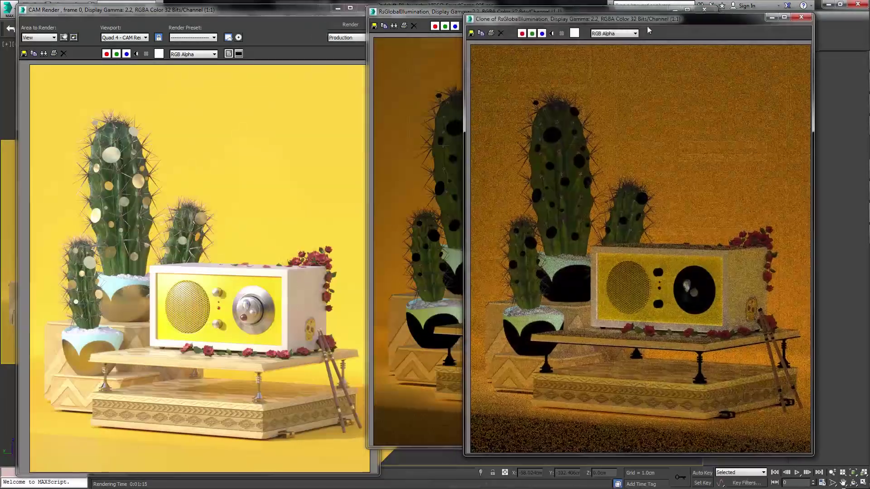
mouse_move(462, 20)
left_mouse_down()
mouse_move(184, 26)
mouse_move(195, 23)
left_mouse_up()
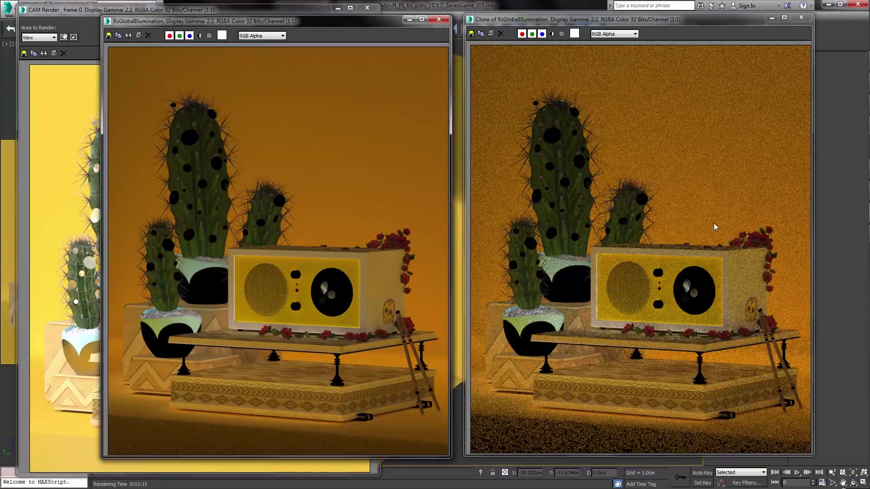
Replace the old GI clone with a new one, switch Secondary GI to Irradiance Point Cloud, and render.
left_click(802, 18)
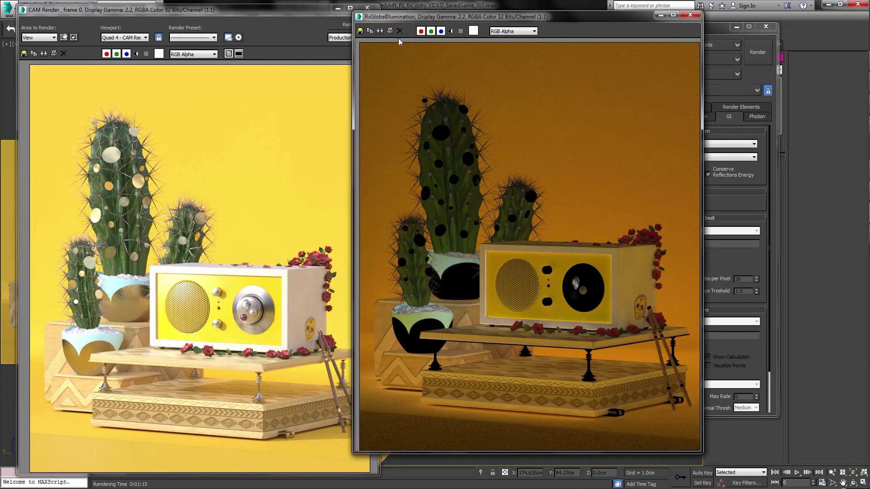
left_click(380, 31)
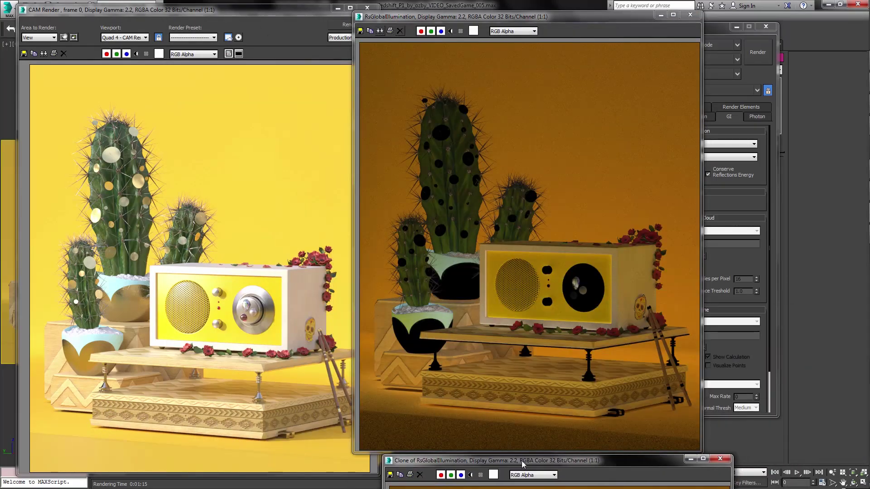
left_click(163, 473)
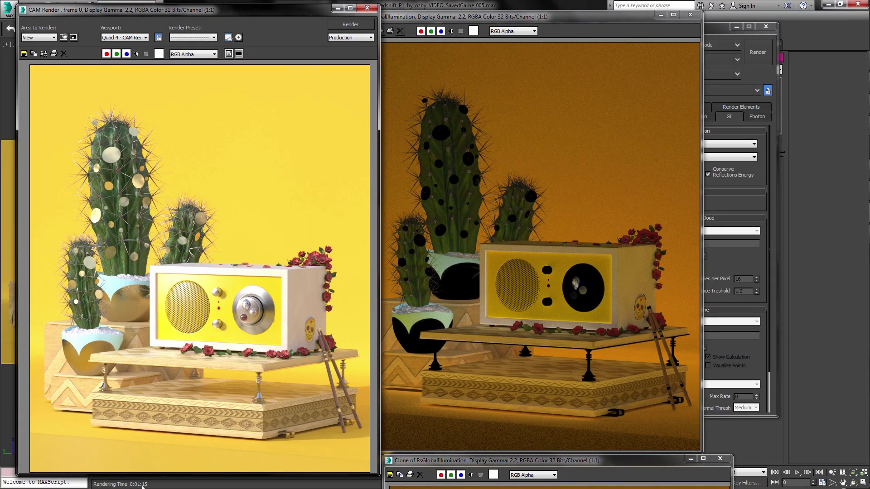
left_click(731, 116)
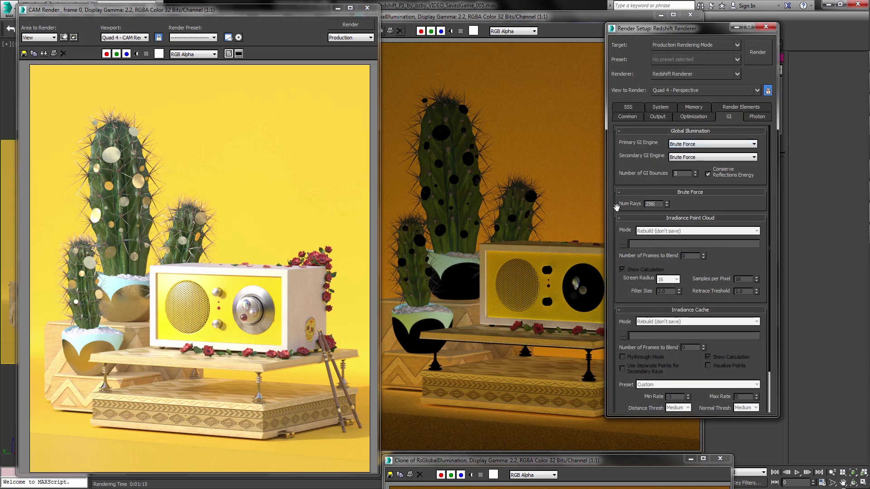
left_click(700, 157)
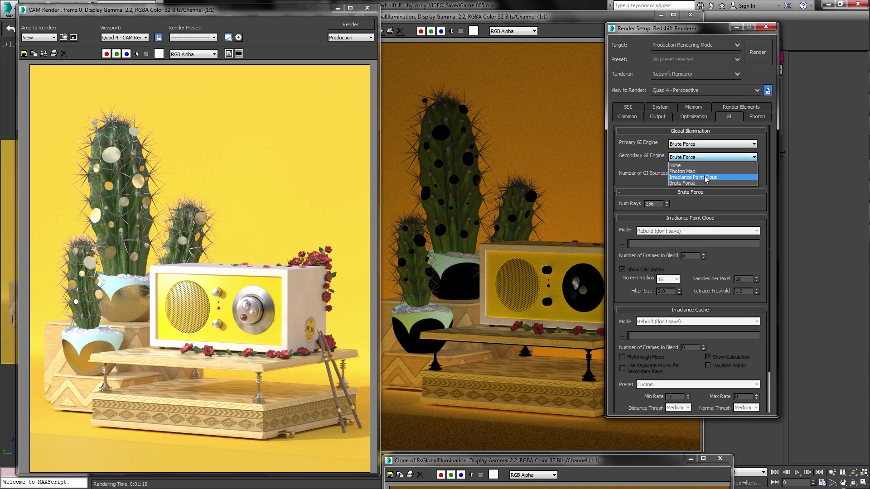
left_click(705, 177)
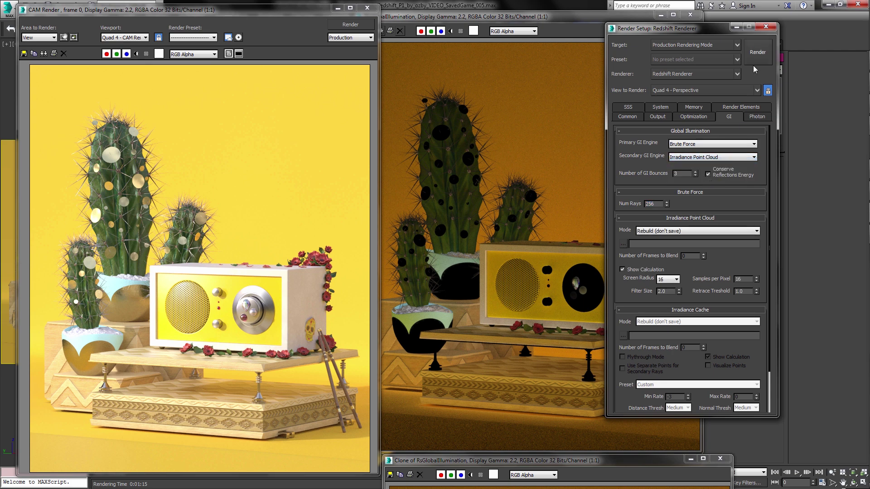
left_click(758, 52)
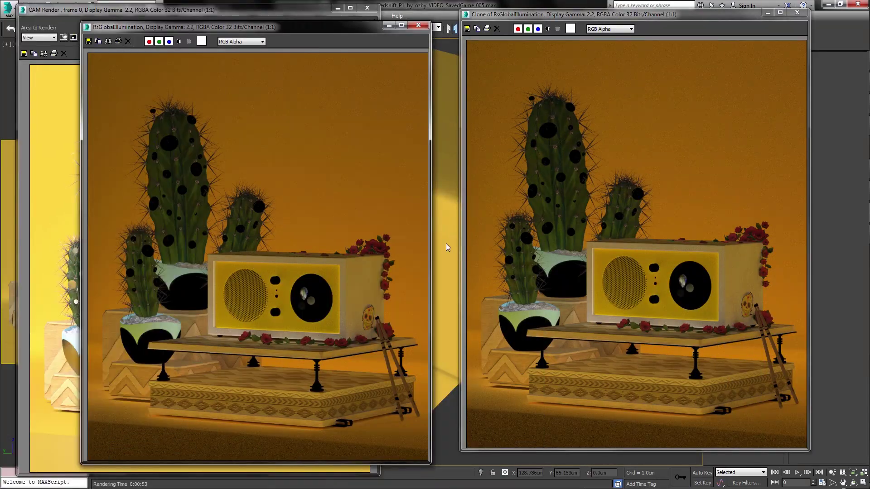